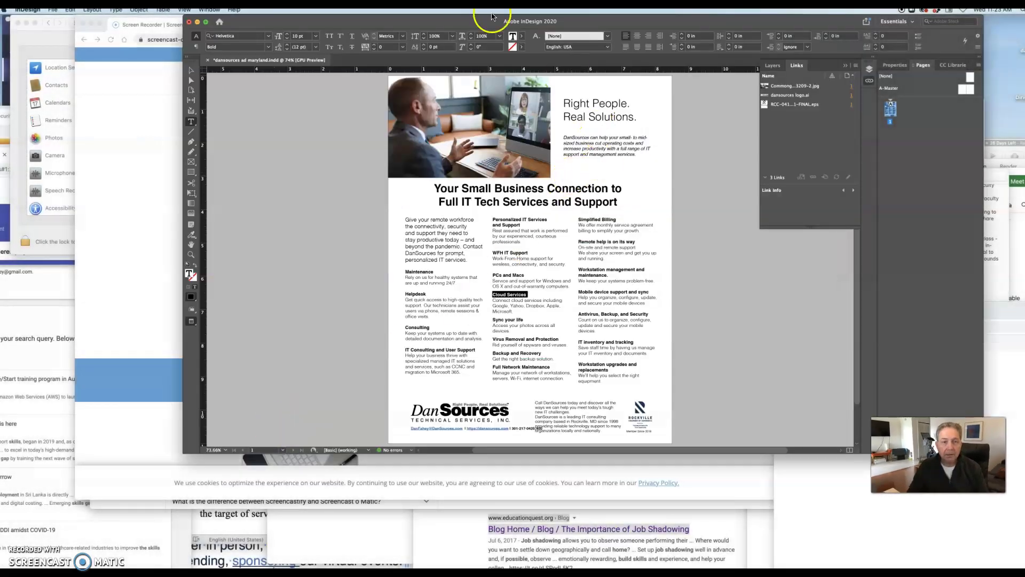
- Move the InDesign window left and enlarge it from the bottom-right corner
drag(476, 22, 379, 21)
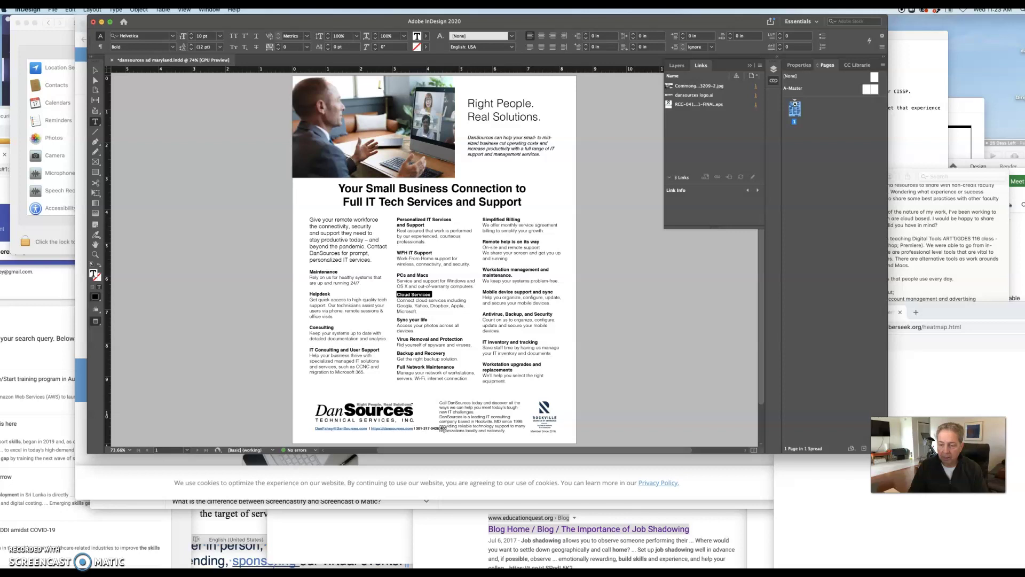
click(884, 448)
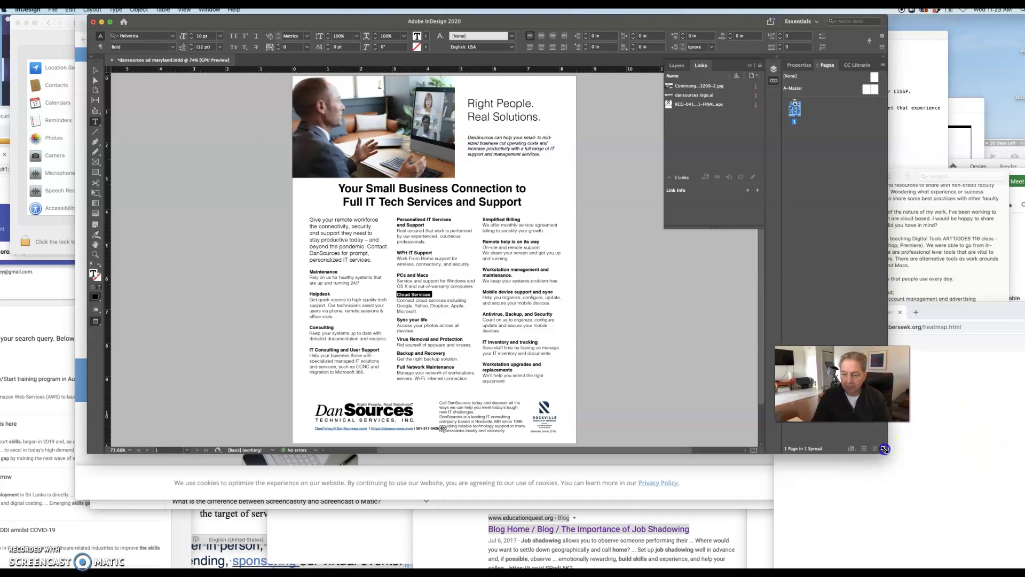
drag(887, 455, 992, 555)
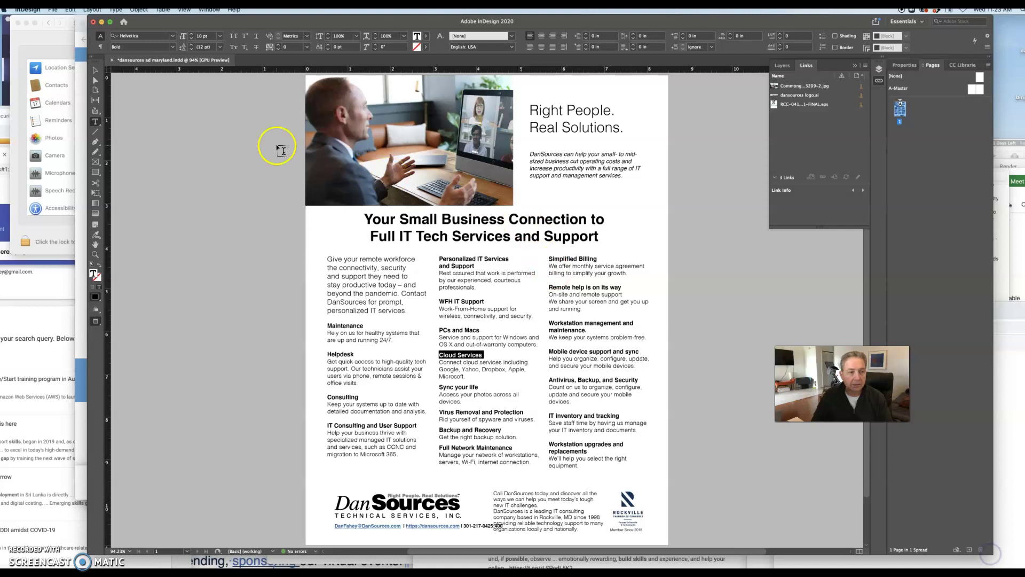
- Switch to the Selection tool and clear the text selection on the page
click(95, 70)
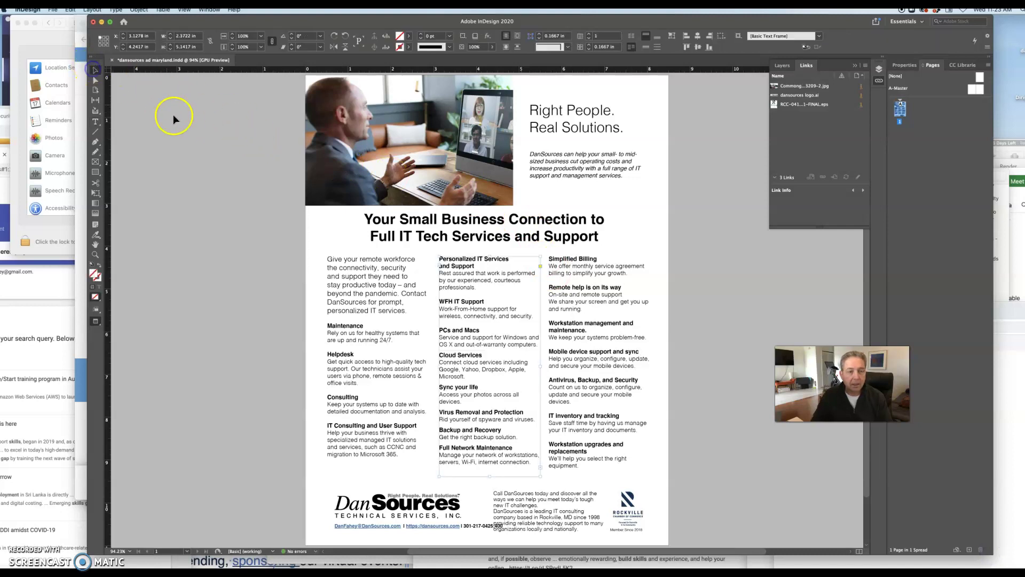
click(182, 122)
click(49, 10)
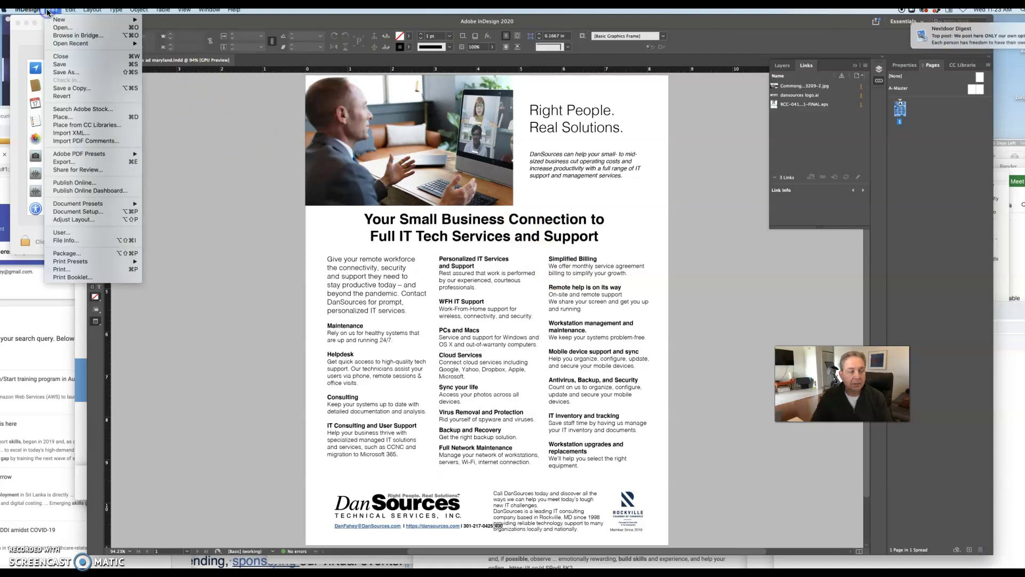
click(248, 132)
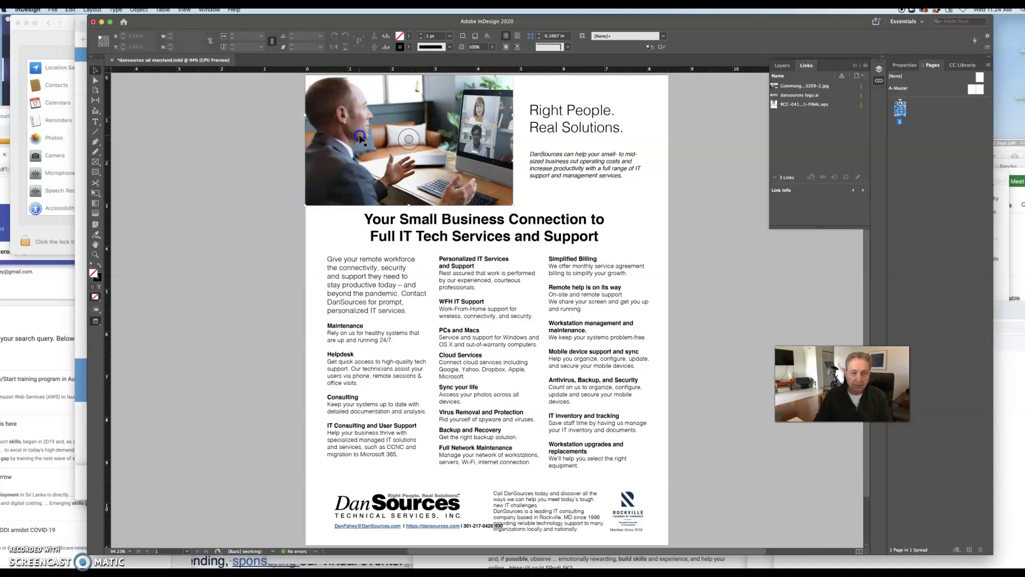
click(360, 139)
drag(358, 141, 378, 164)
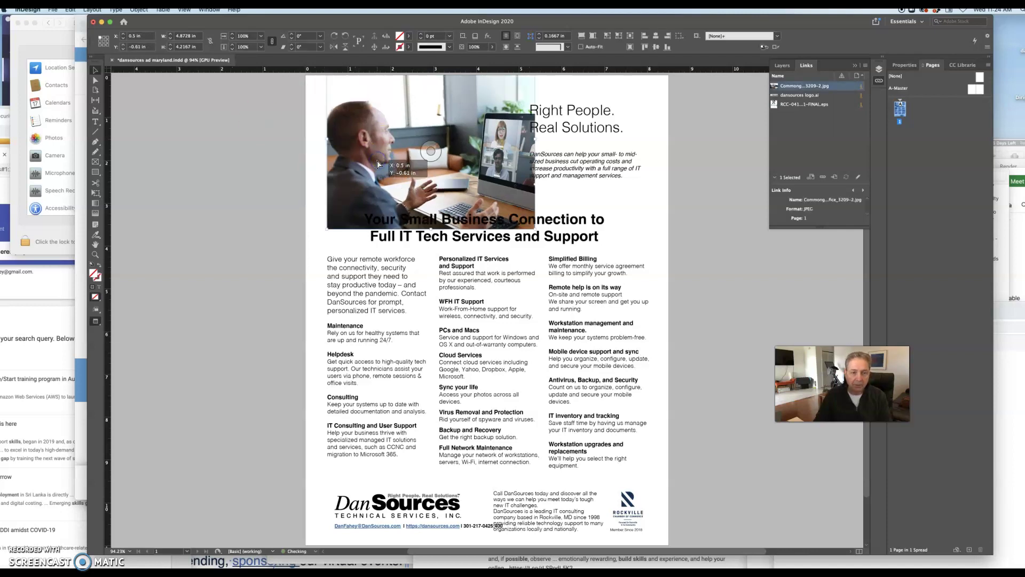
key(super+z)
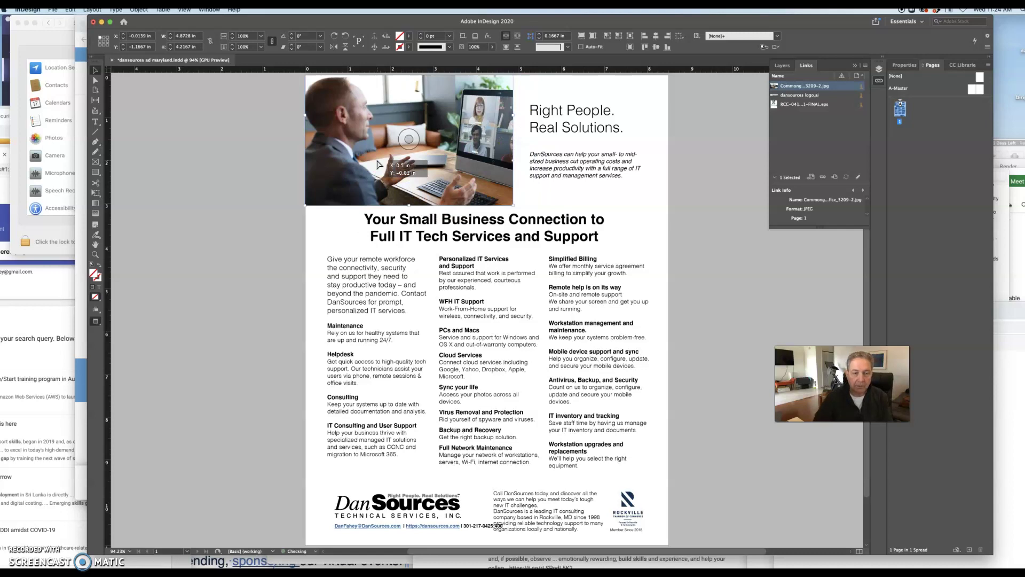
drag(409, 205, 409, 187)
key(super+z)
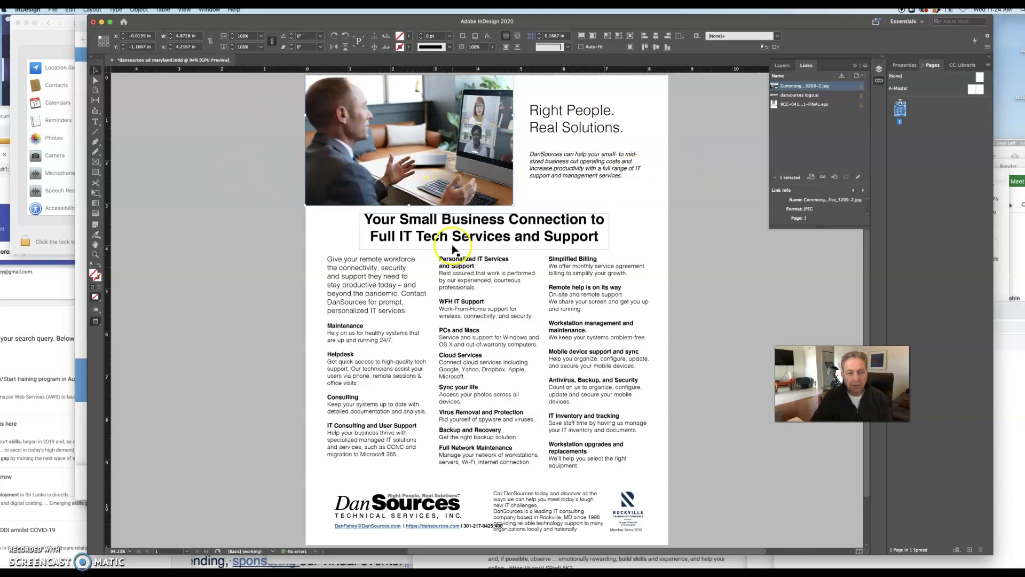
- Switch to View > Screen Mode > Normal, then try moving the photo left and undo it
click(209, 10)
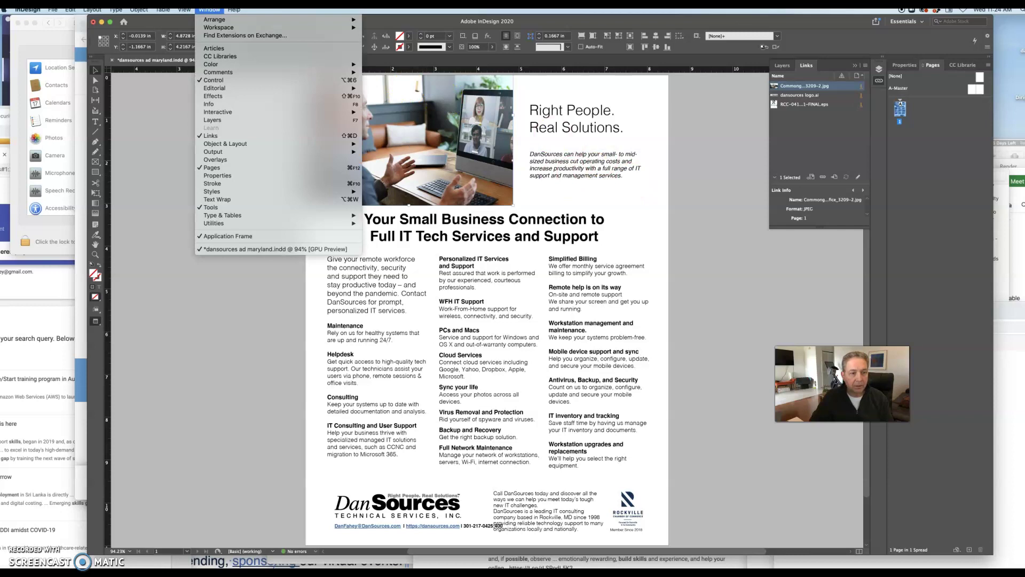
mouse_move(213, 174)
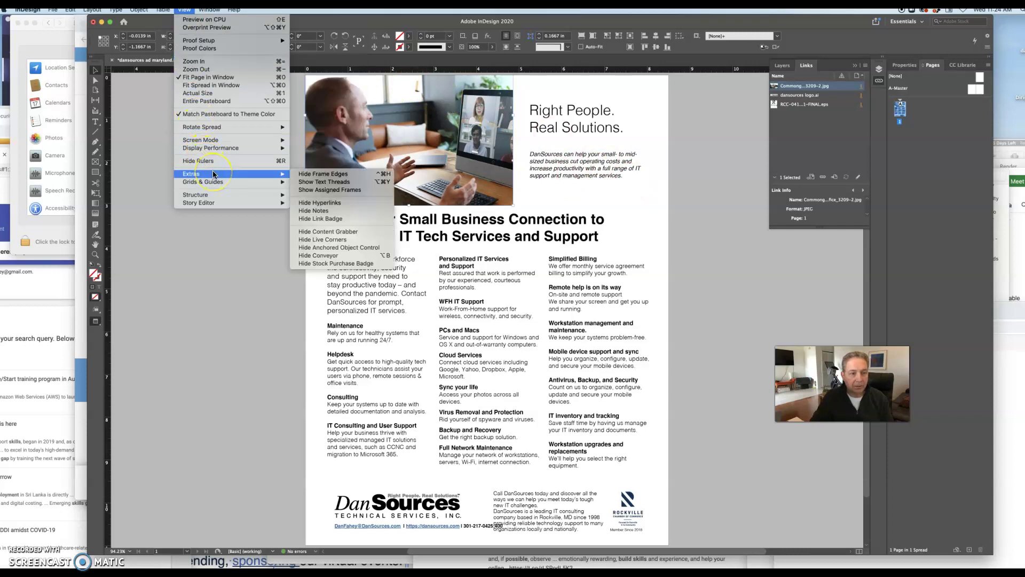
mouse_move(219, 144)
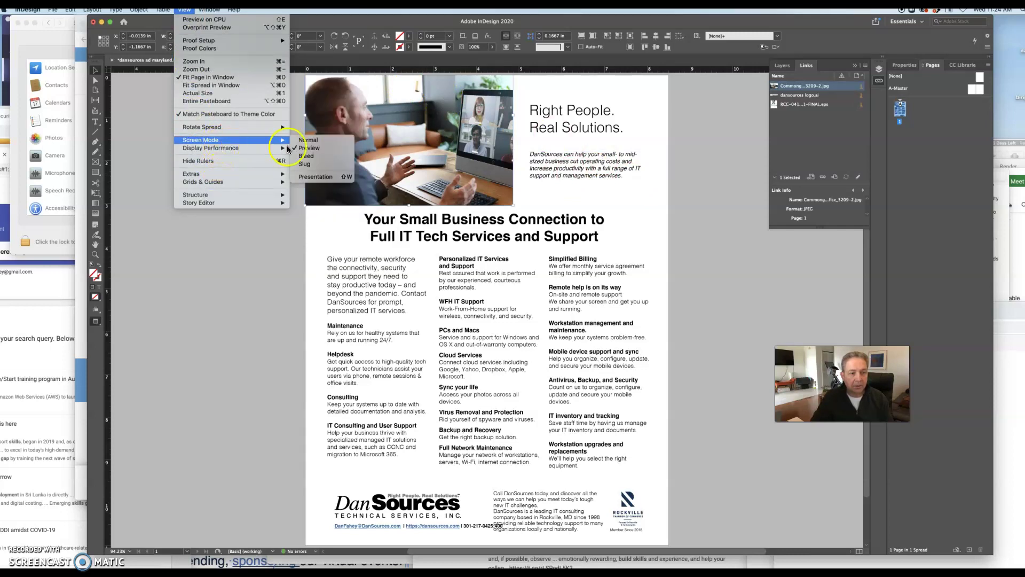
click(308, 140)
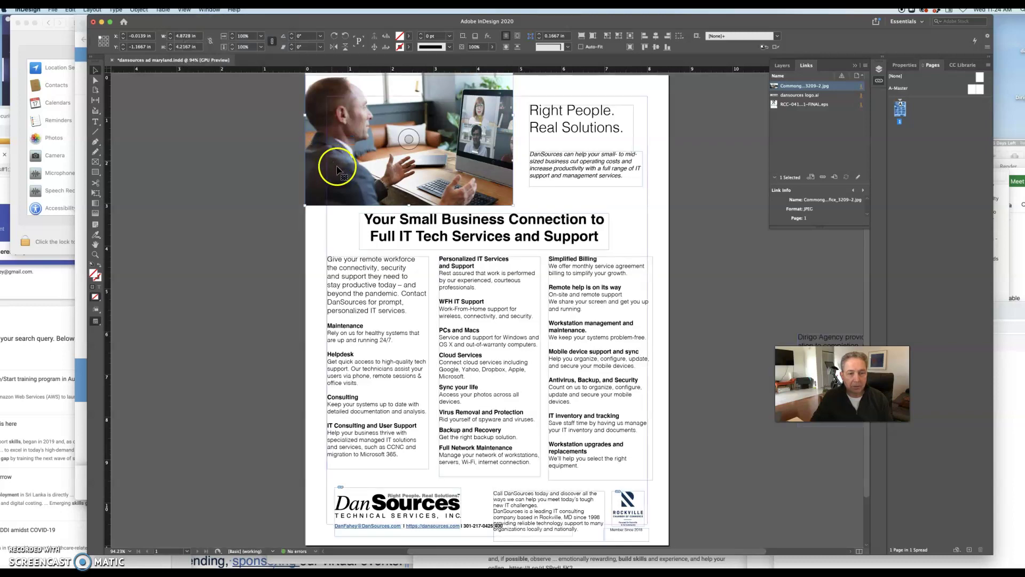
drag(334, 160, 306, 156)
key(super+z)
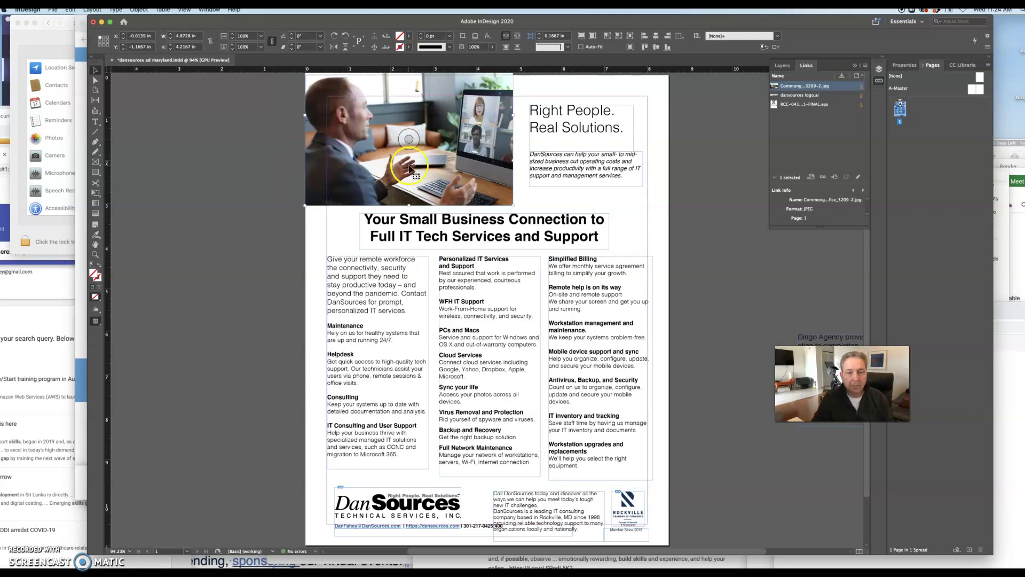
click(549, 128)
click(551, 113)
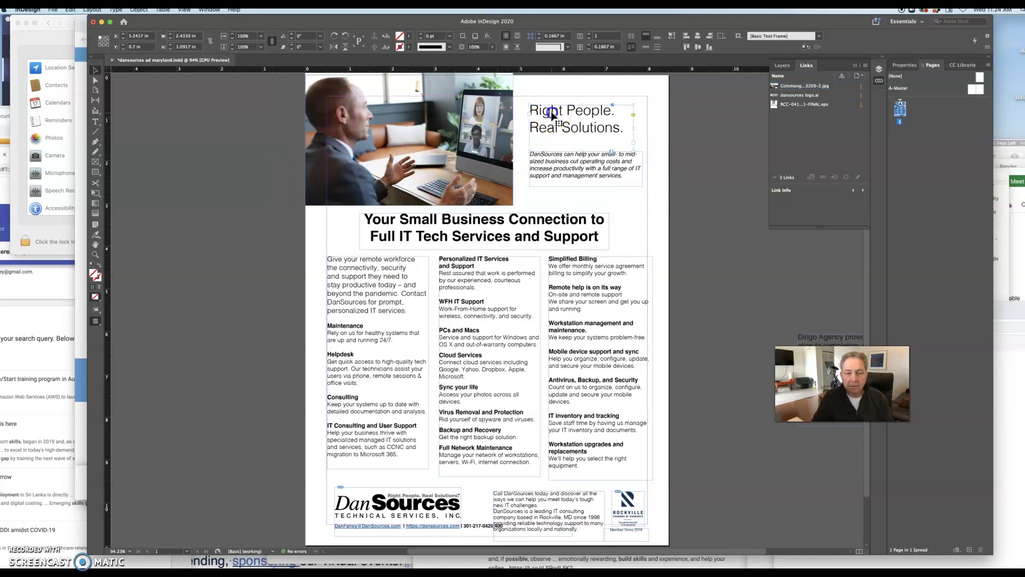
double_click(552, 112)
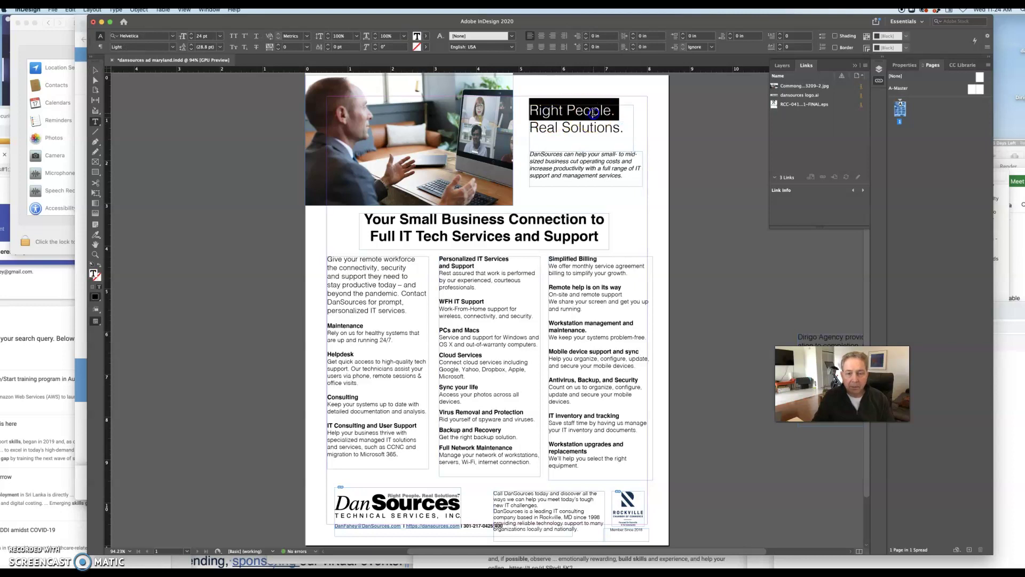
double_click(591, 111)
text(Ma)
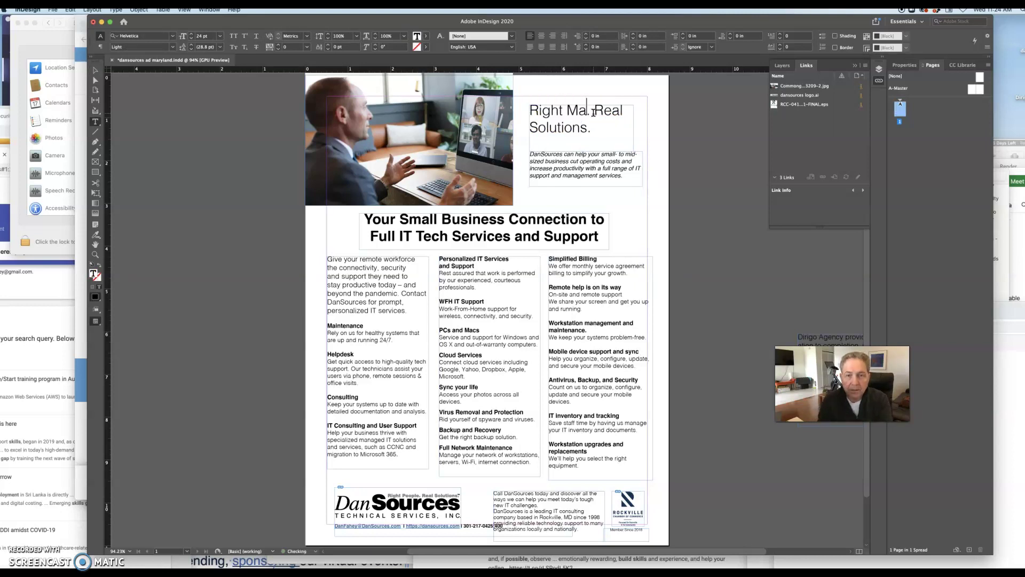
text(chines)
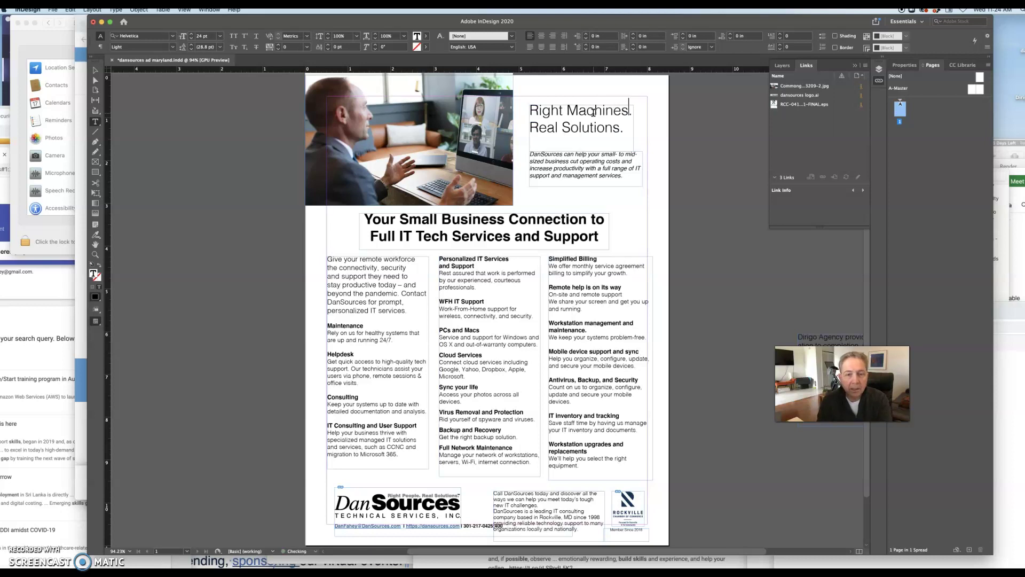
key(super+z)
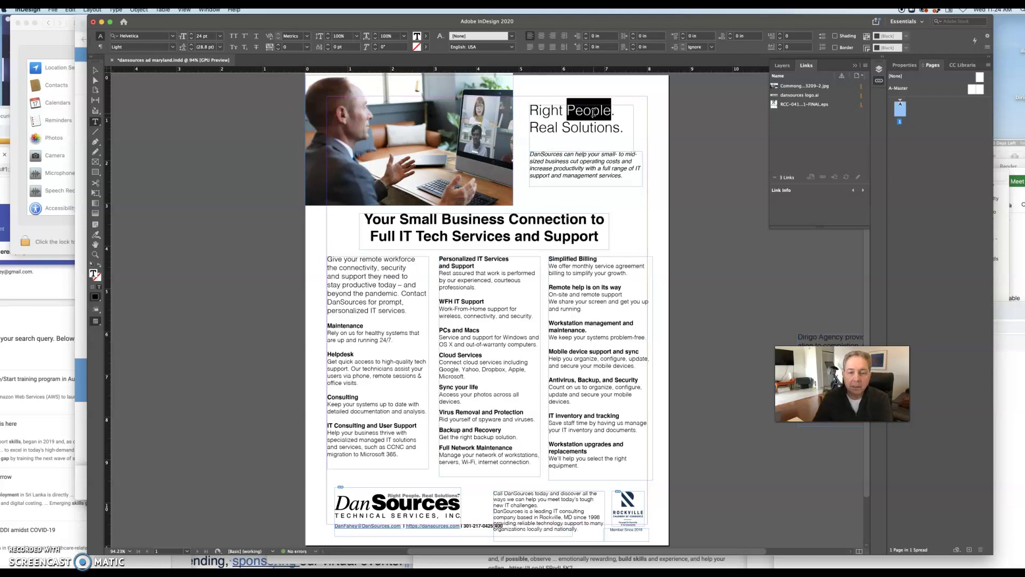
key(super+z)
key(super+z)
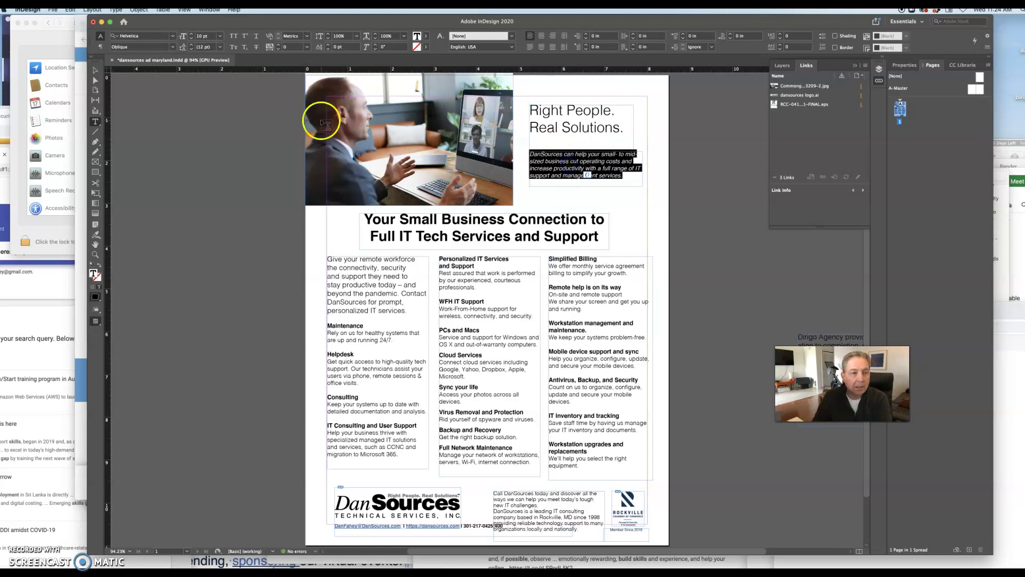
click(172, 36)
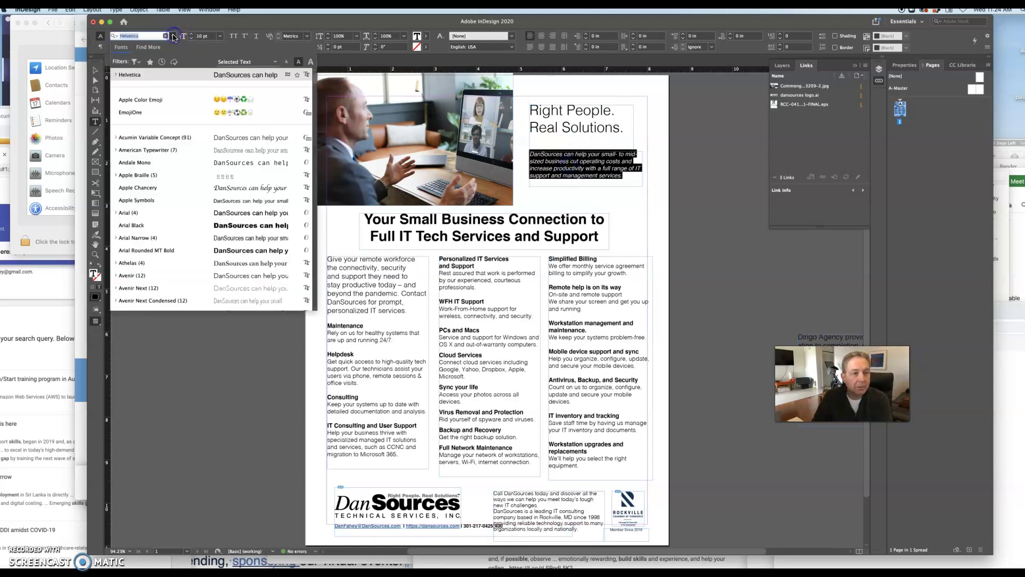
click(173, 35)
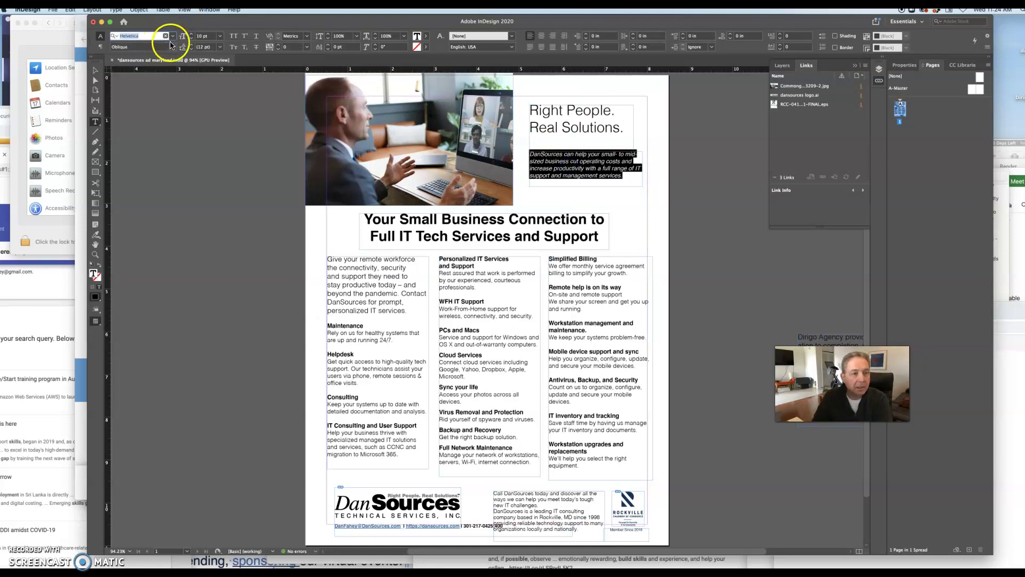
click(172, 47)
click(149, 82)
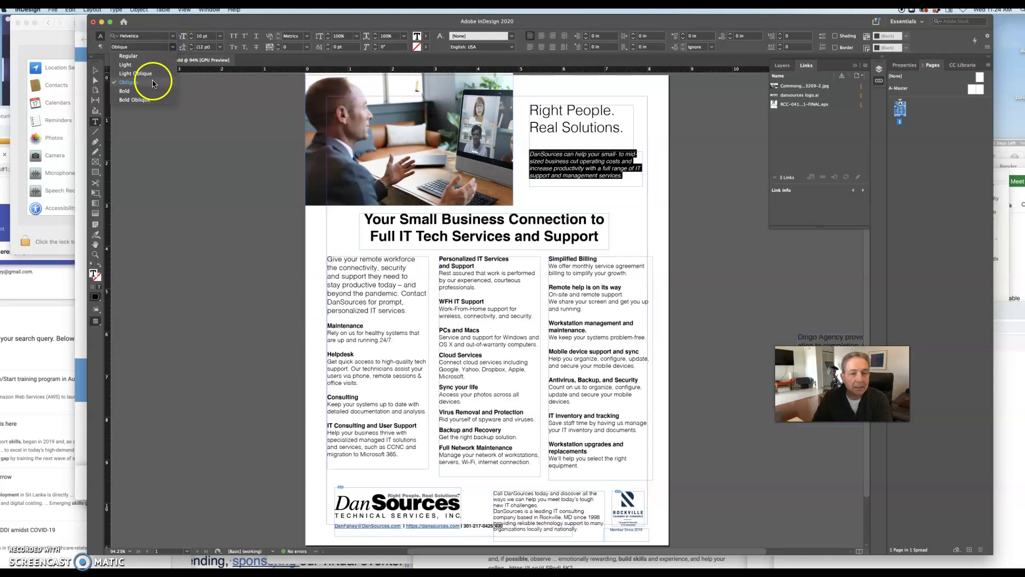
click(208, 108)
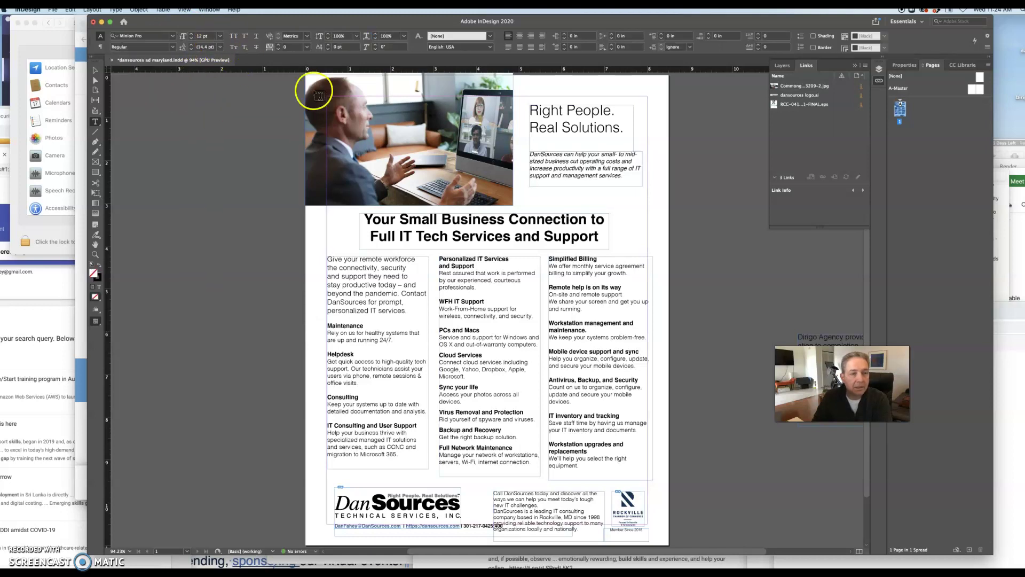
triple_click(608, 161)
click(607, 161)
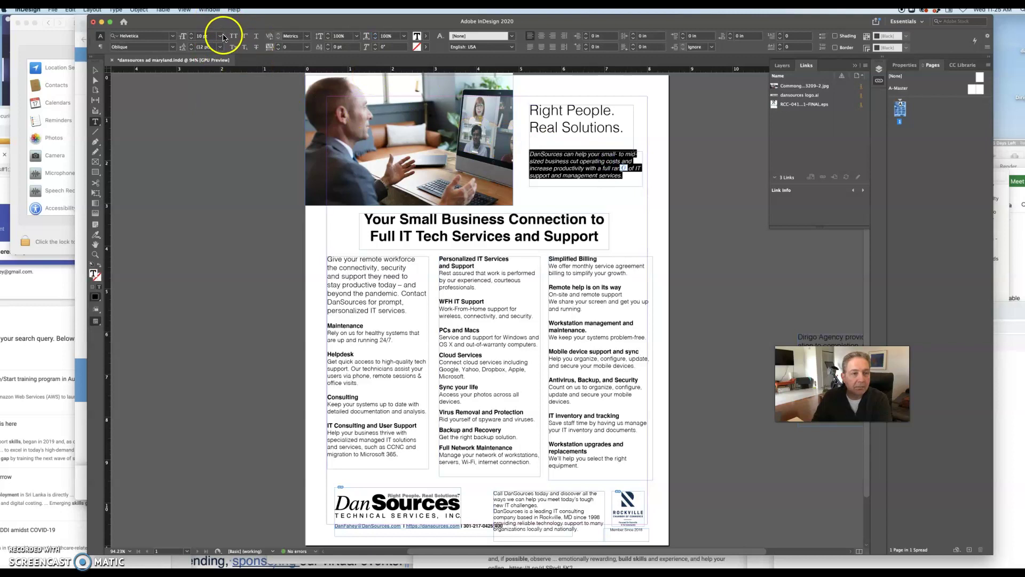
click(221, 37)
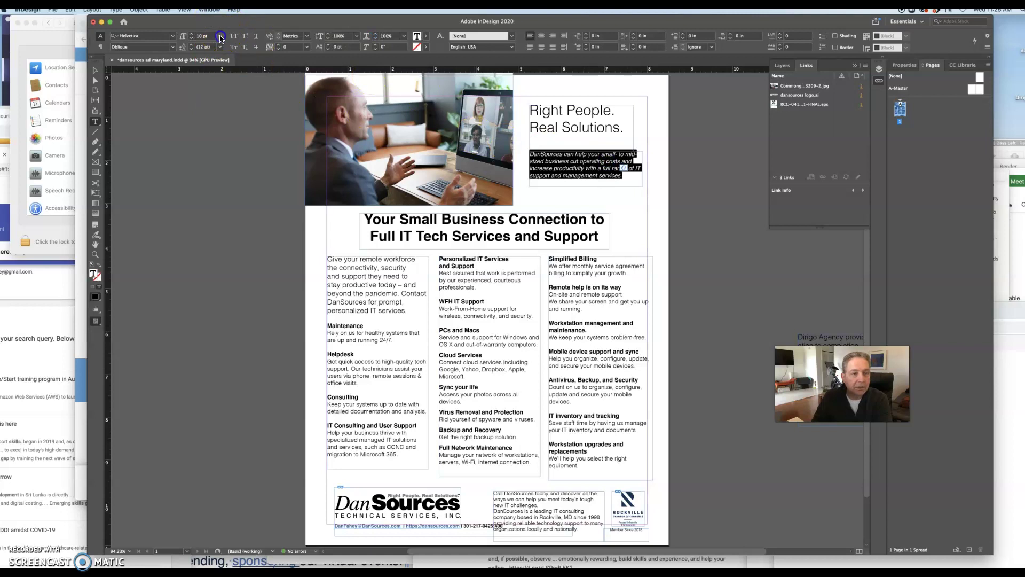
click(233, 84)
double_click(584, 168)
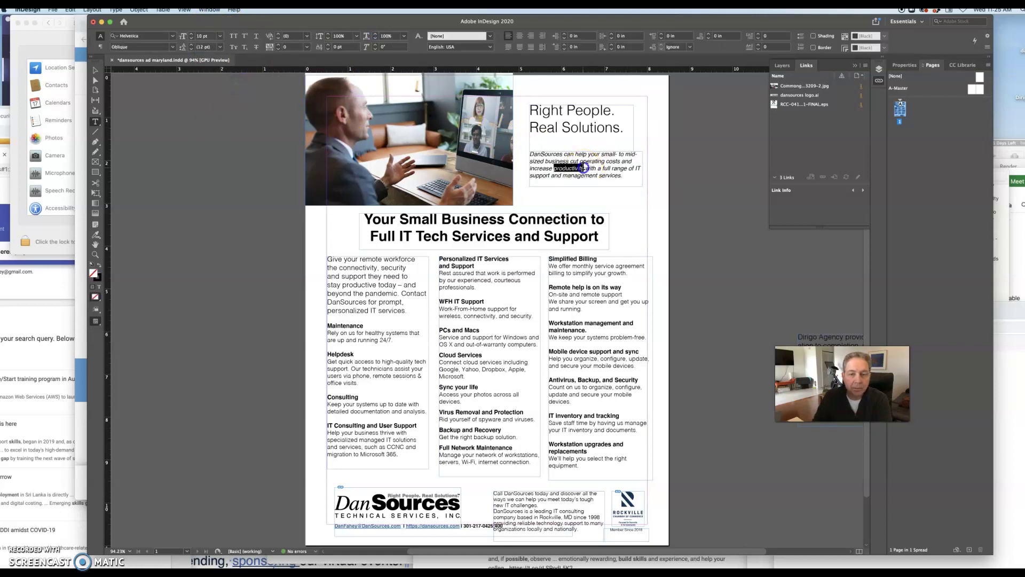
double_click(585, 166)
click(219, 48)
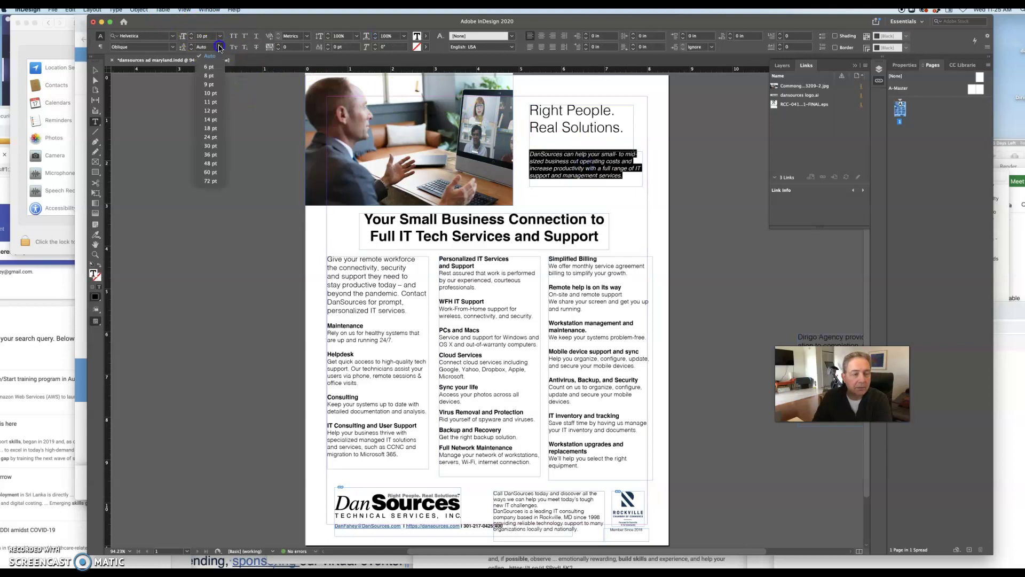
click(258, 91)
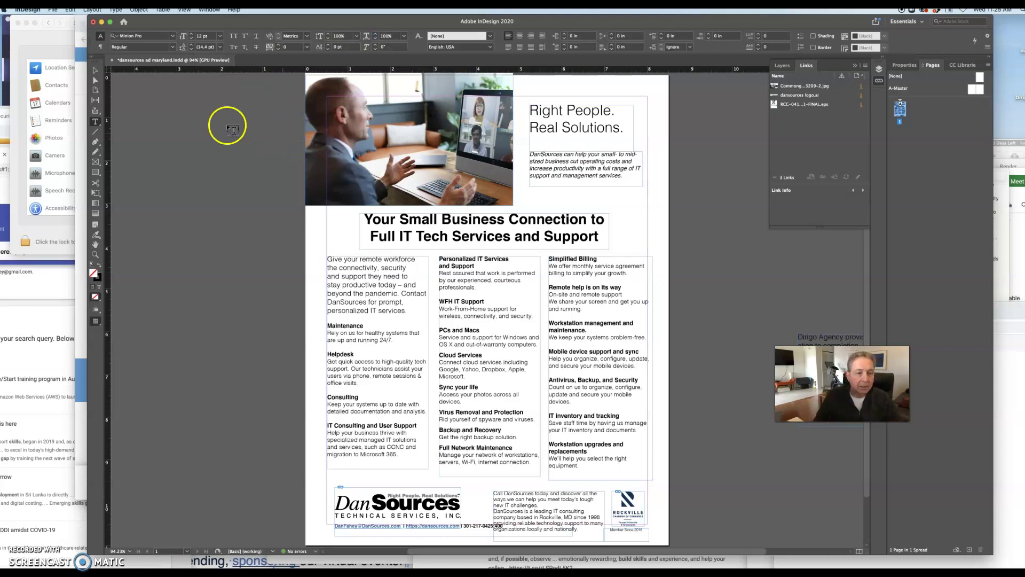
click(95, 69)
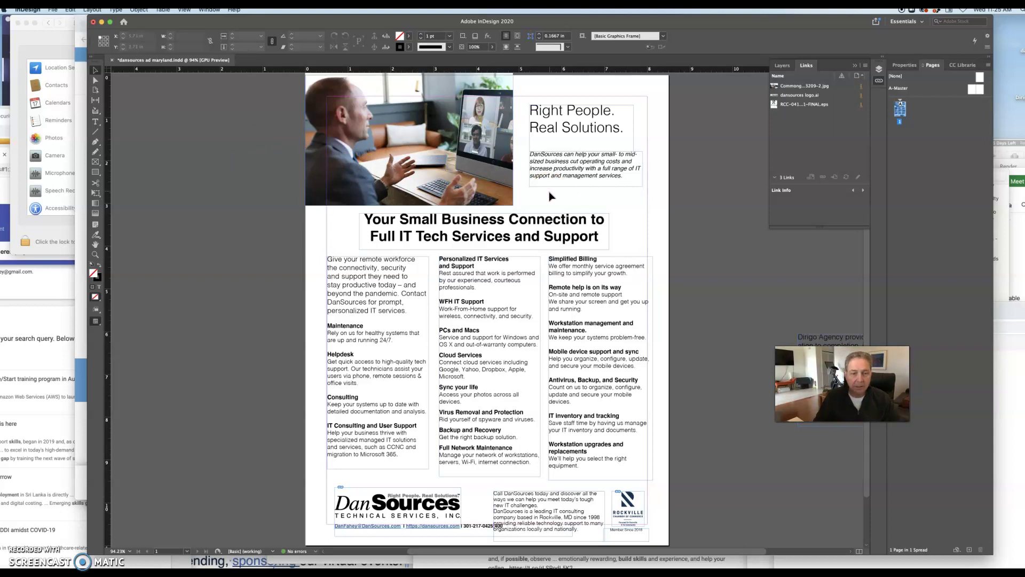
click(395, 282)
triple_click(395, 282)
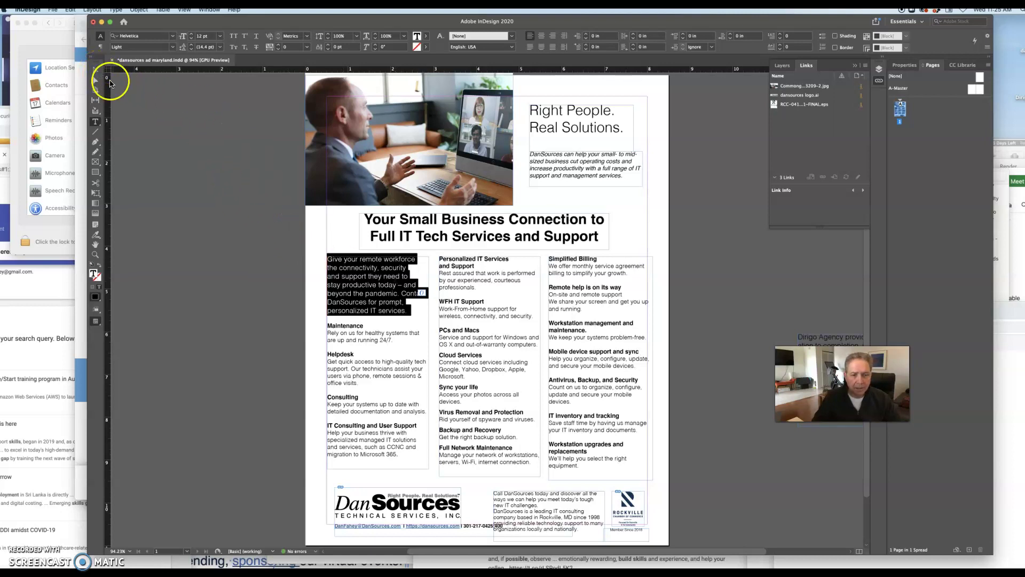
click(230, 170)
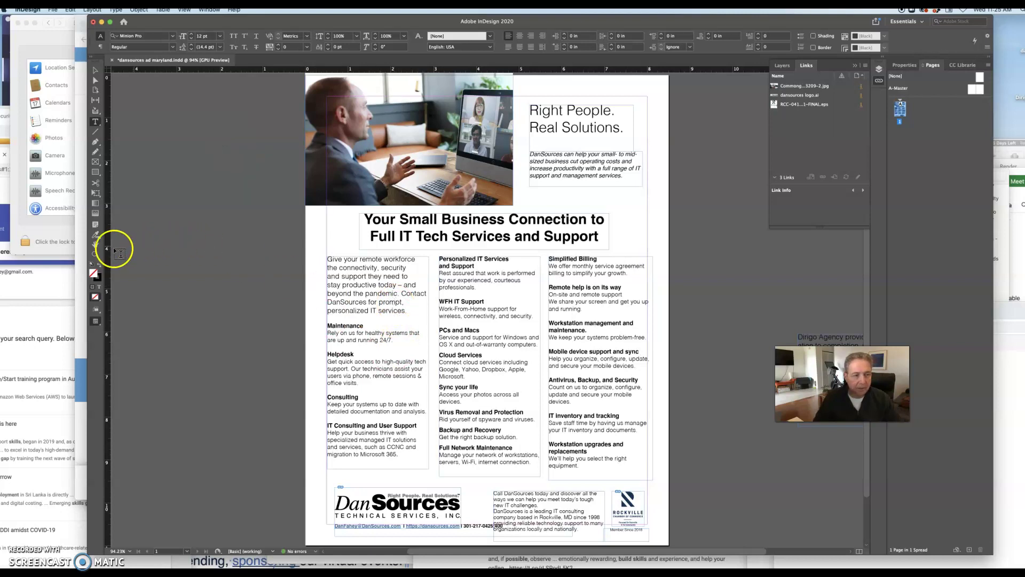
click(94, 71)
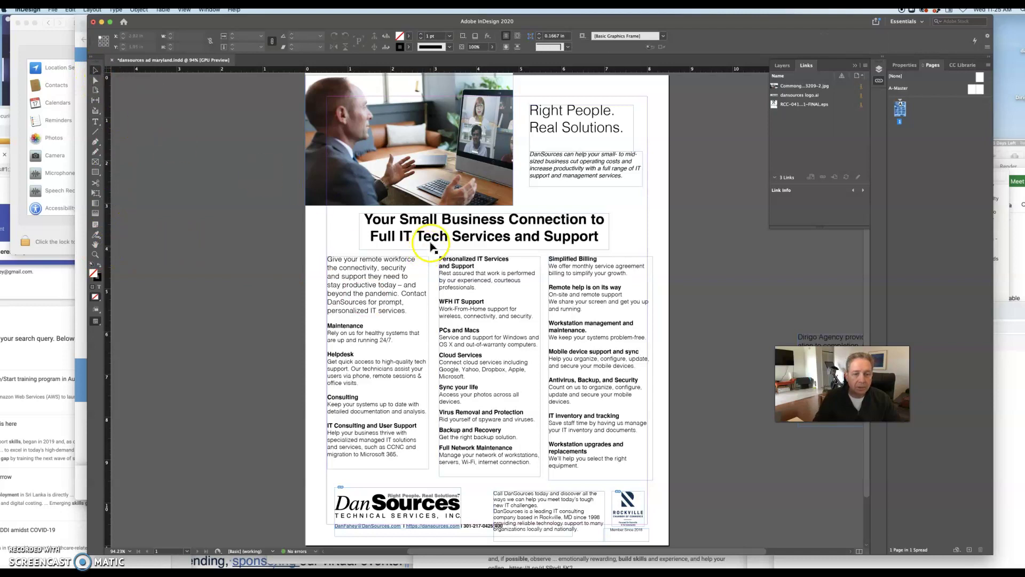
drag(432, 247, 386, 243)
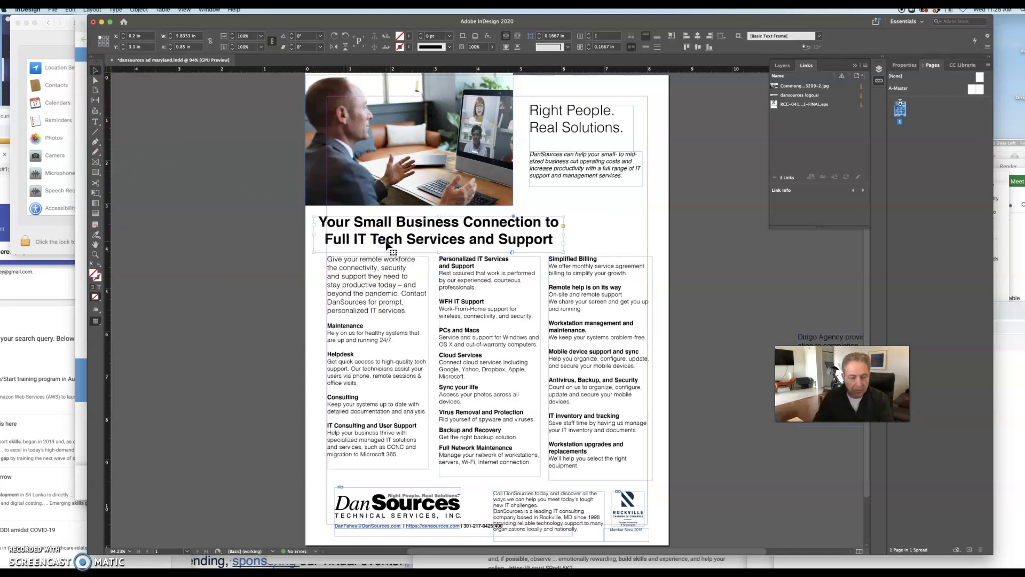
key(super+z)
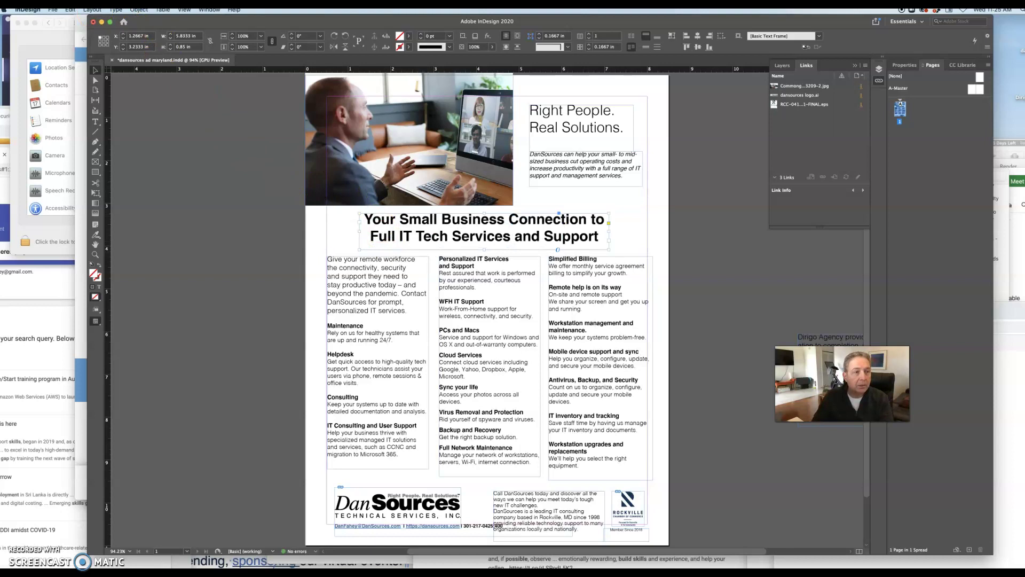
click(70, 9)
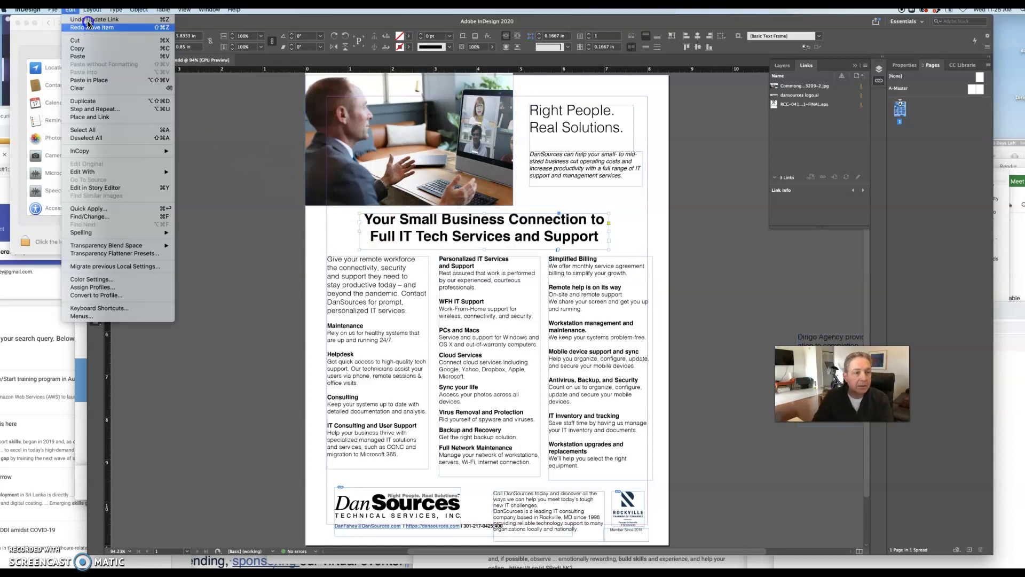
mouse_move(92, 10)
click(171, 62)
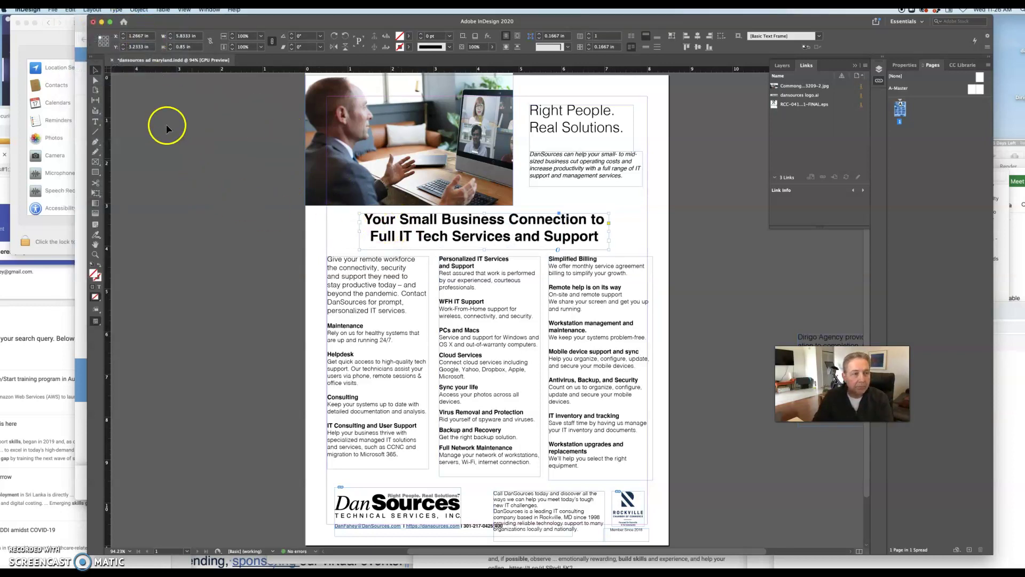
click(98, 82)
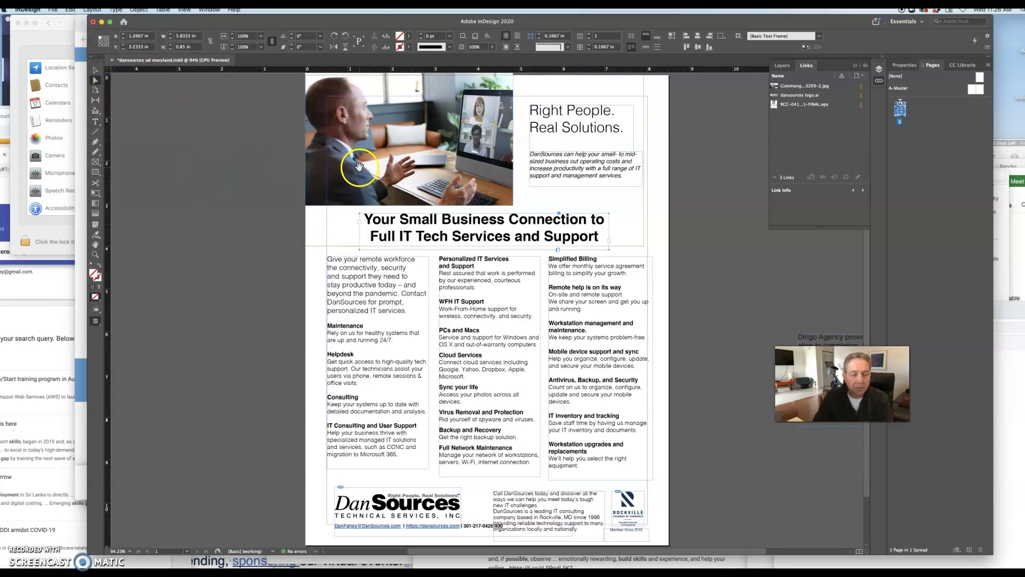
click(96, 70)
click(363, 139)
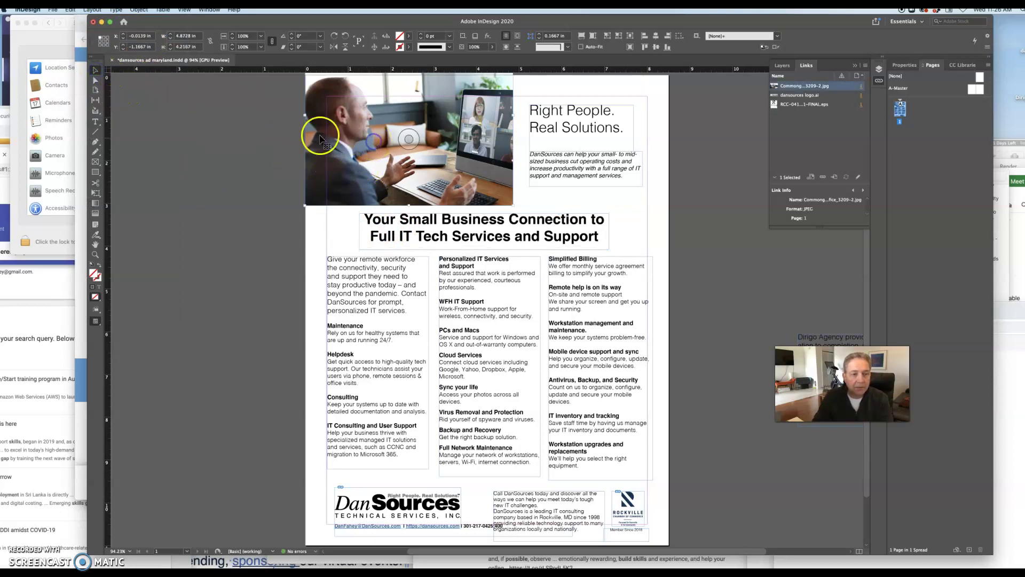
drag(369, 167, 324, 203)
key(super+z)
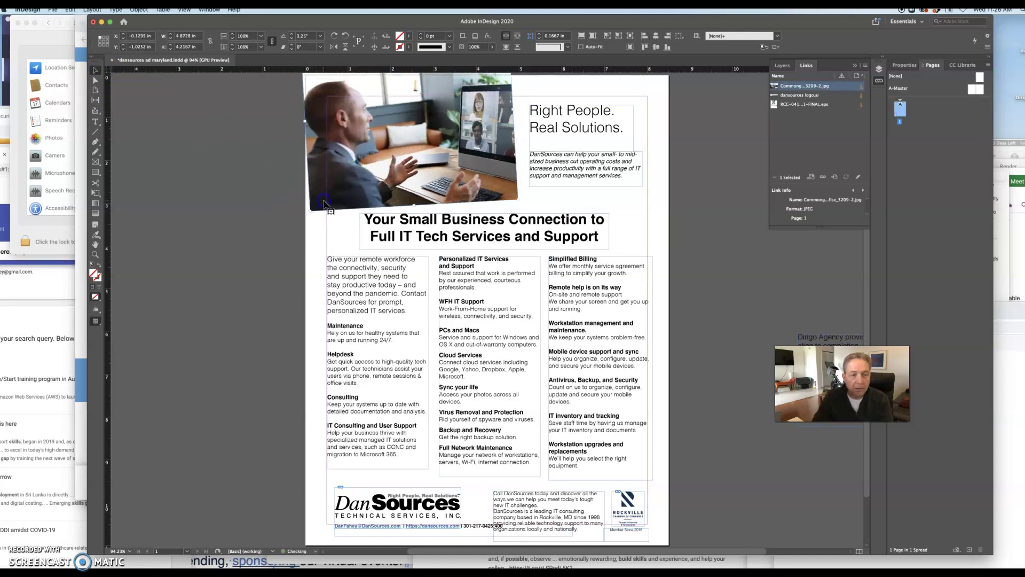
key(super+z)
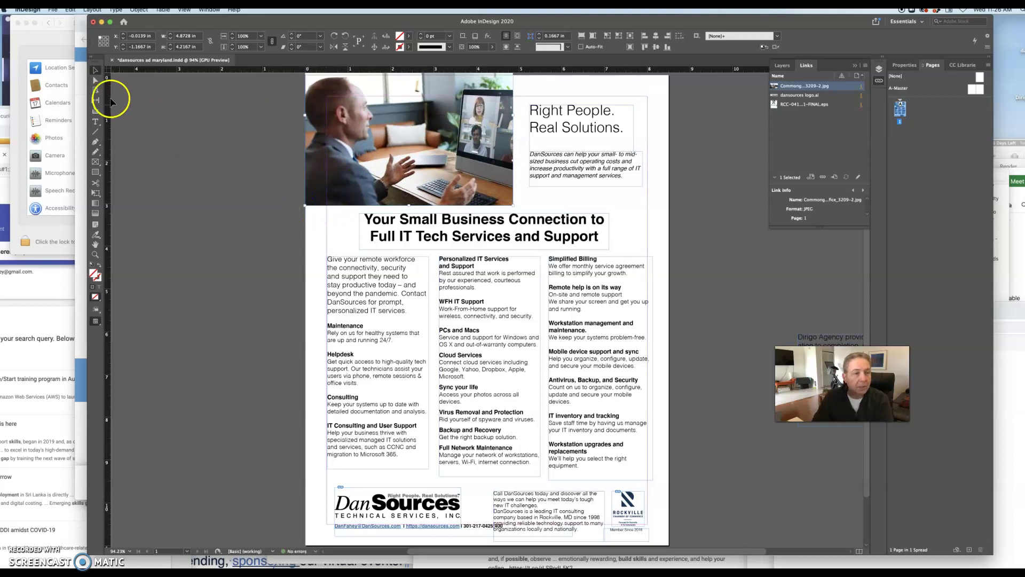
click(95, 80)
click(411, 159)
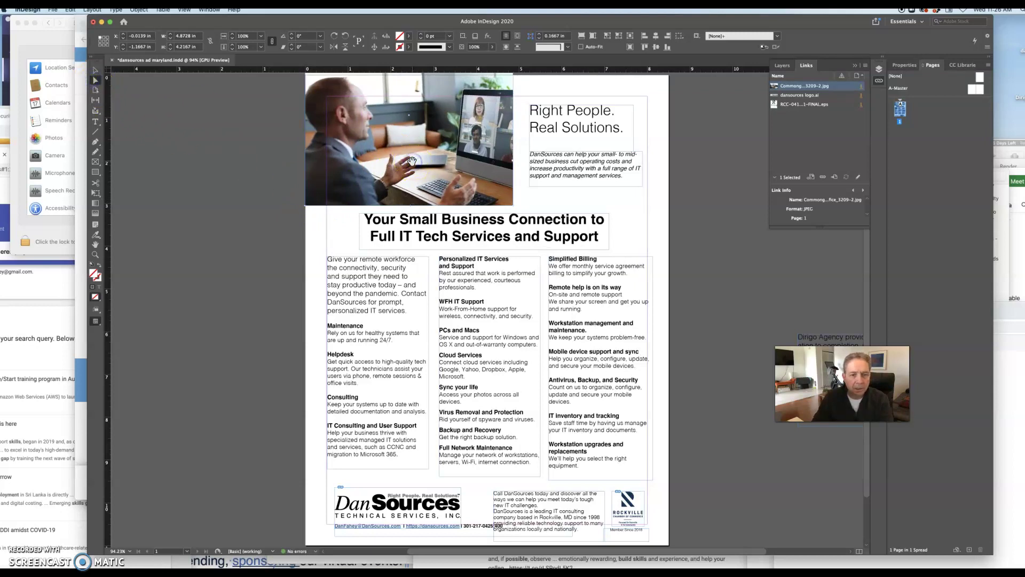
click(650, 266)
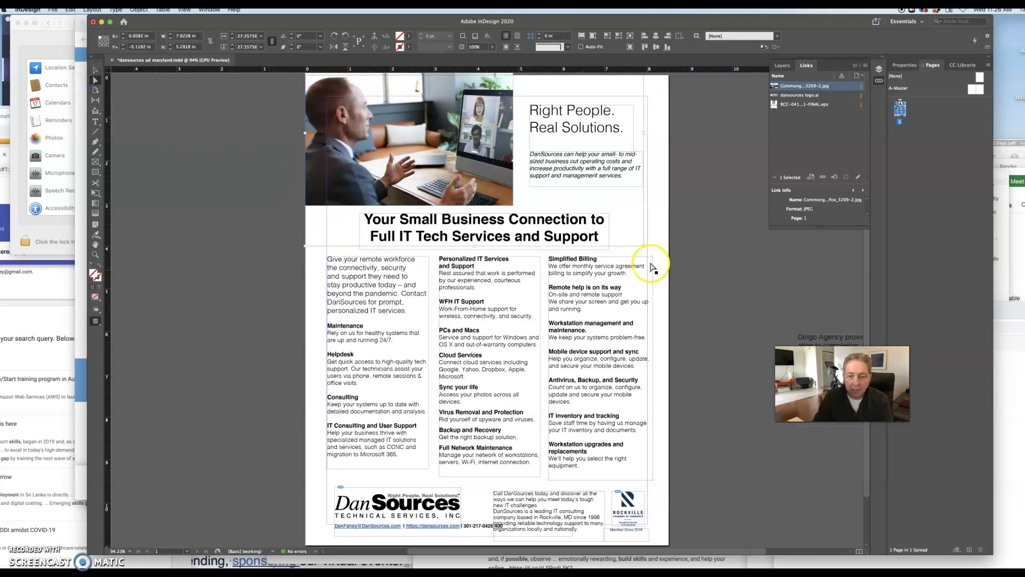
click(646, 247)
drag(644, 245, 587, 192)
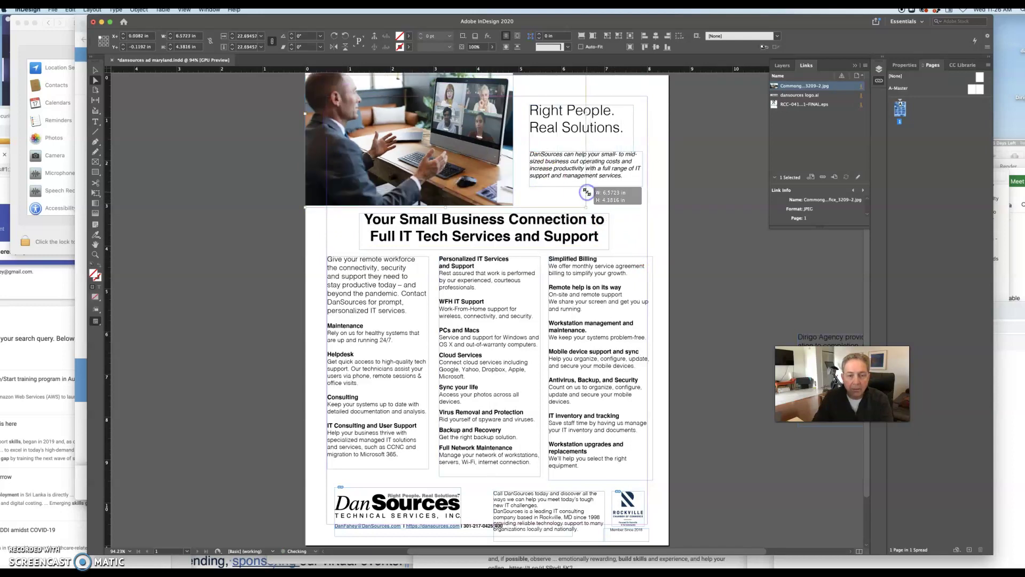
key(super+z)
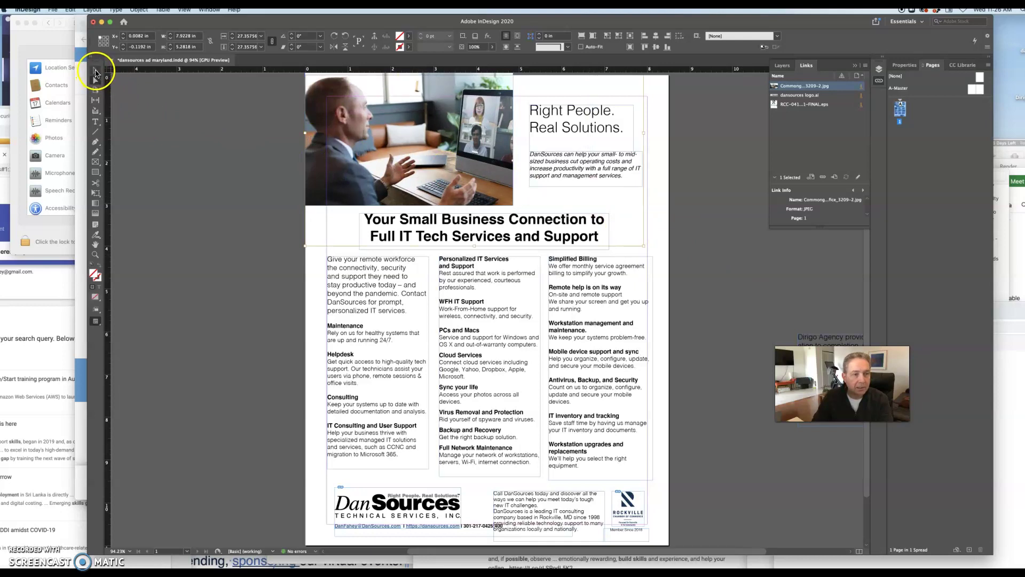
key(v)
click(180, 117)
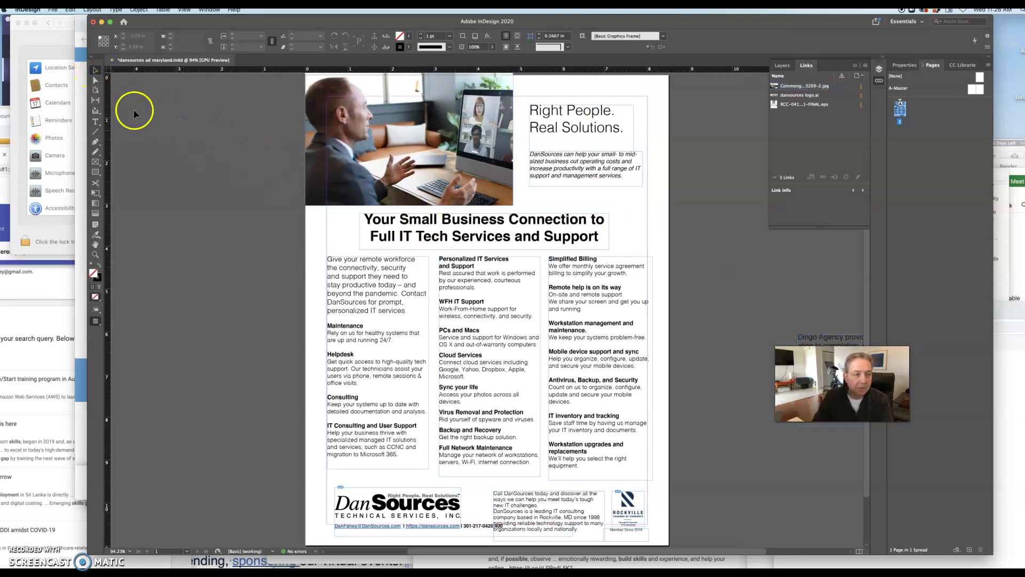
click(96, 80)
click(470, 233)
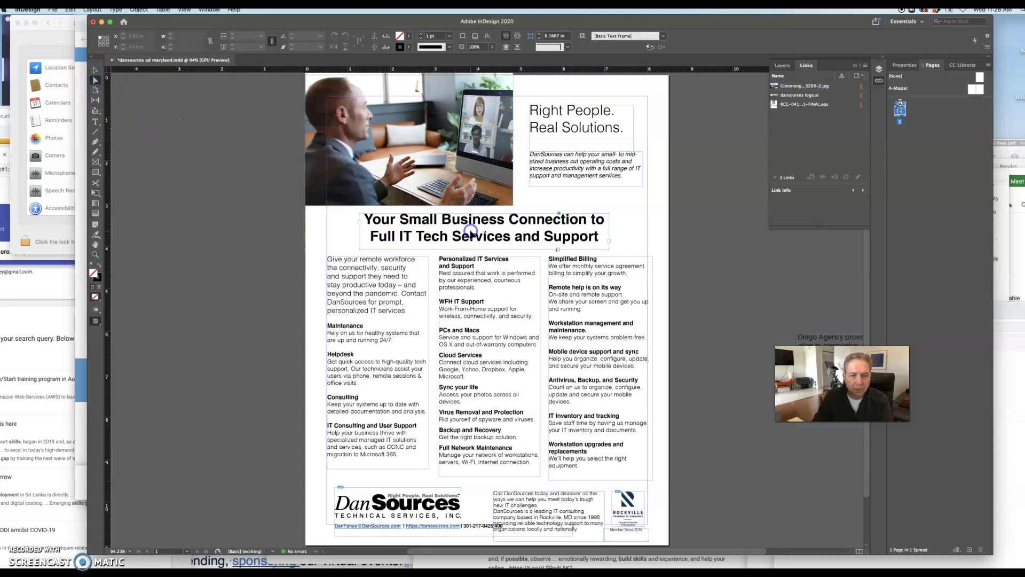
drag(470, 233, 495, 239)
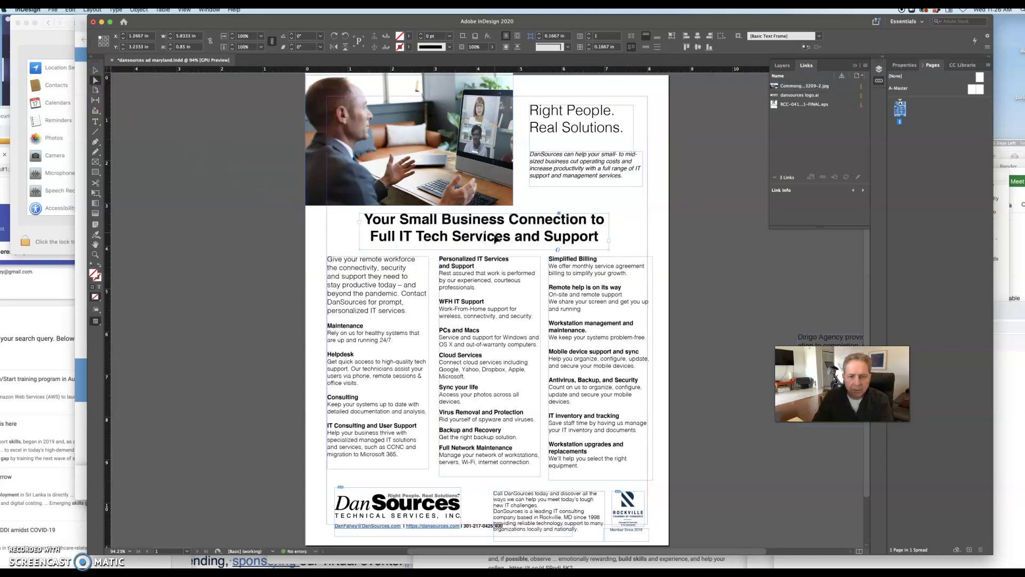
click(502, 264)
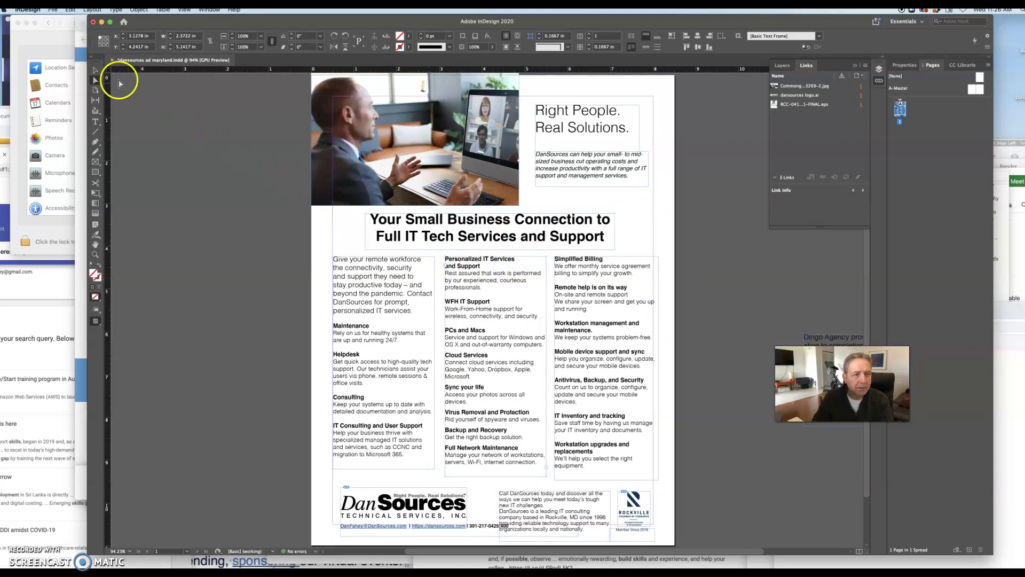
click(96, 71)
click(243, 165)
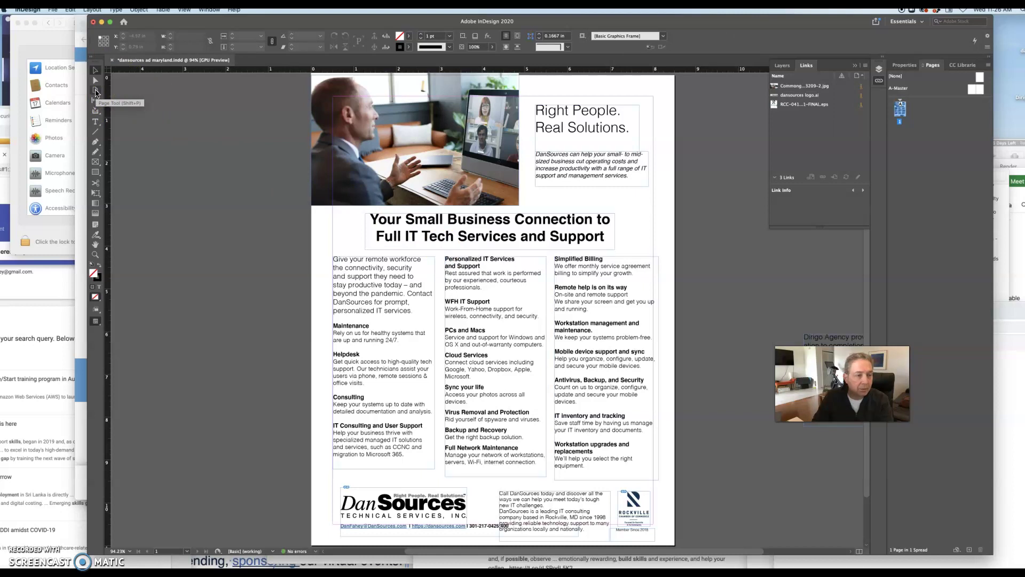
- Try resizing the page with the Page tool, return to the Selection tool, and open the File menu
click(96, 90)
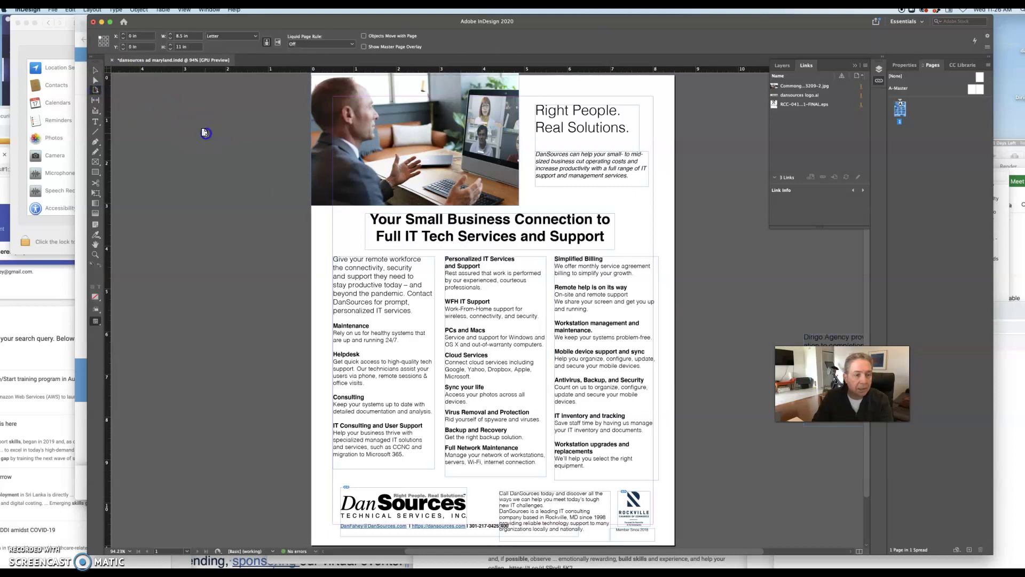
click(238, 171)
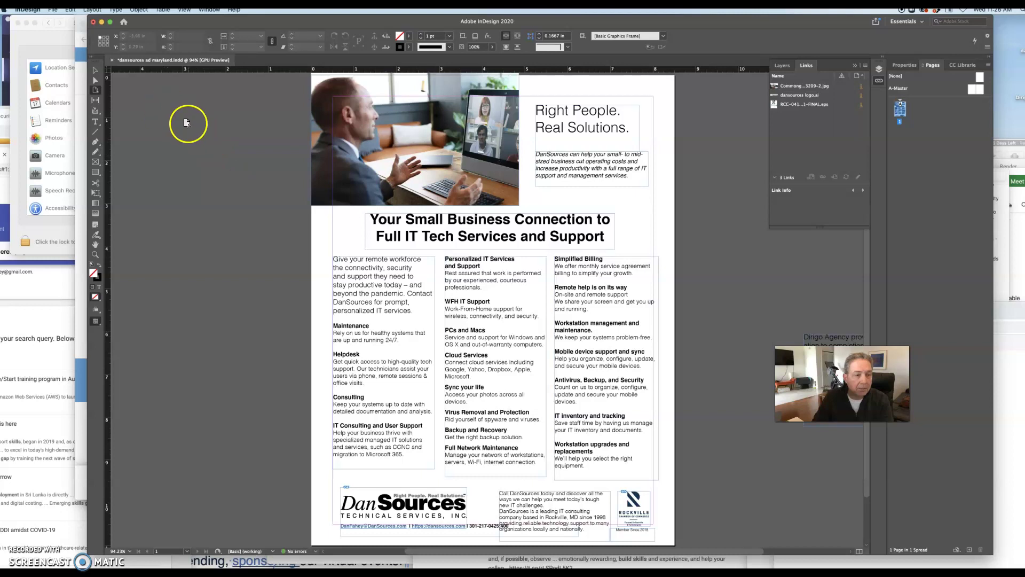
click(97, 72)
click(95, 90)
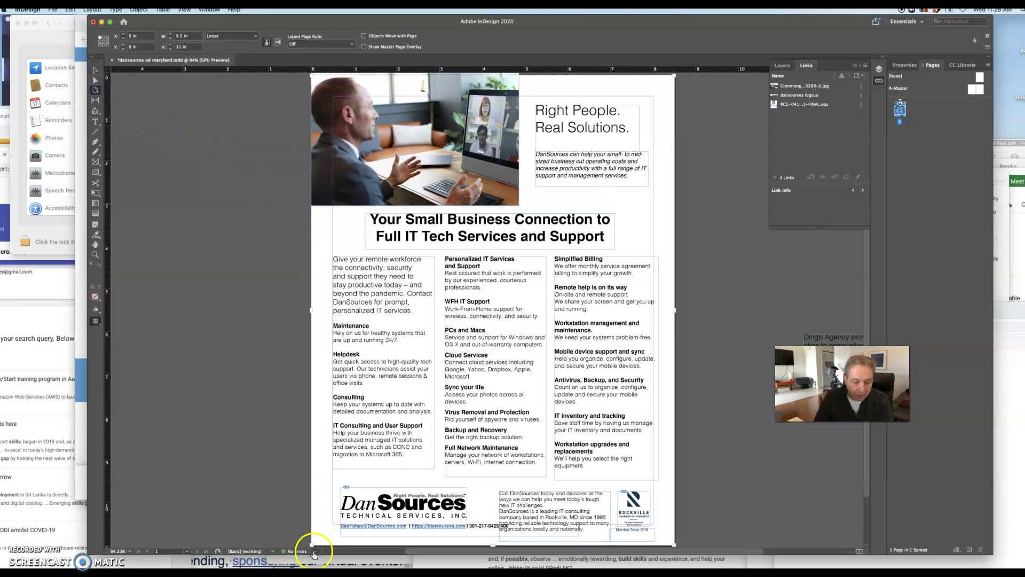
drag(311, 544, 327, 532)
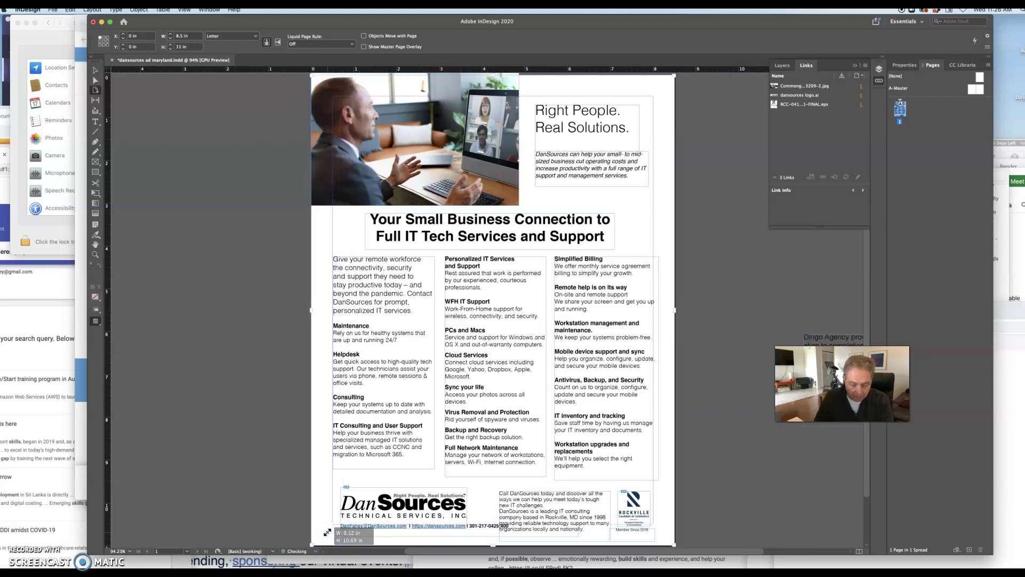
click(96, 71)
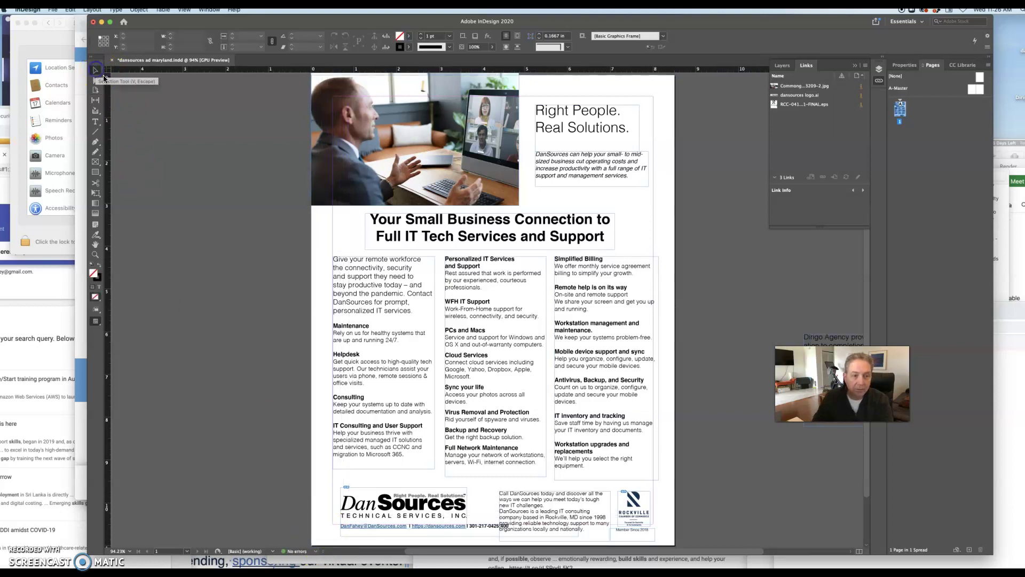
click(27, 10)
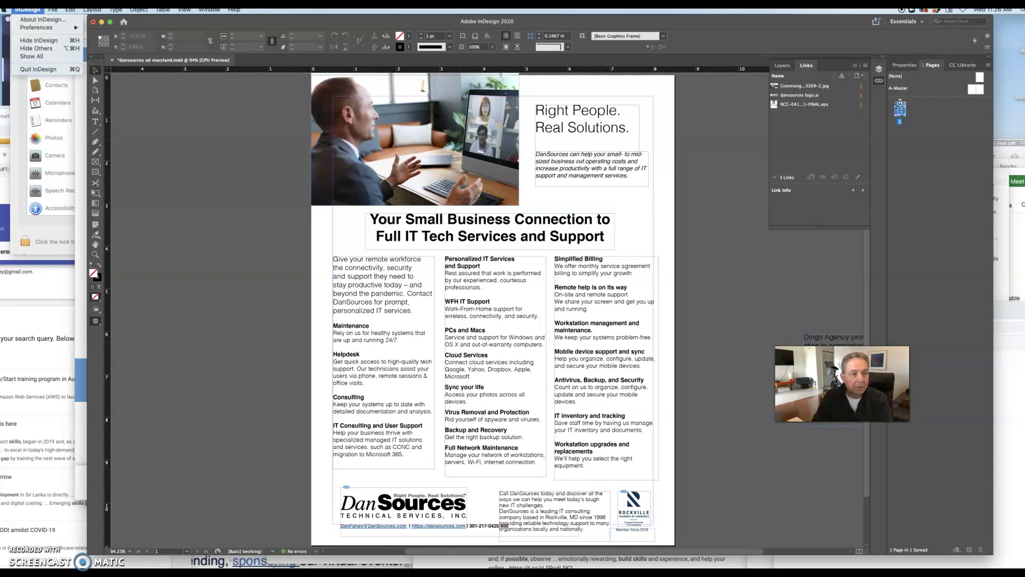
mouse_move(52, 10)
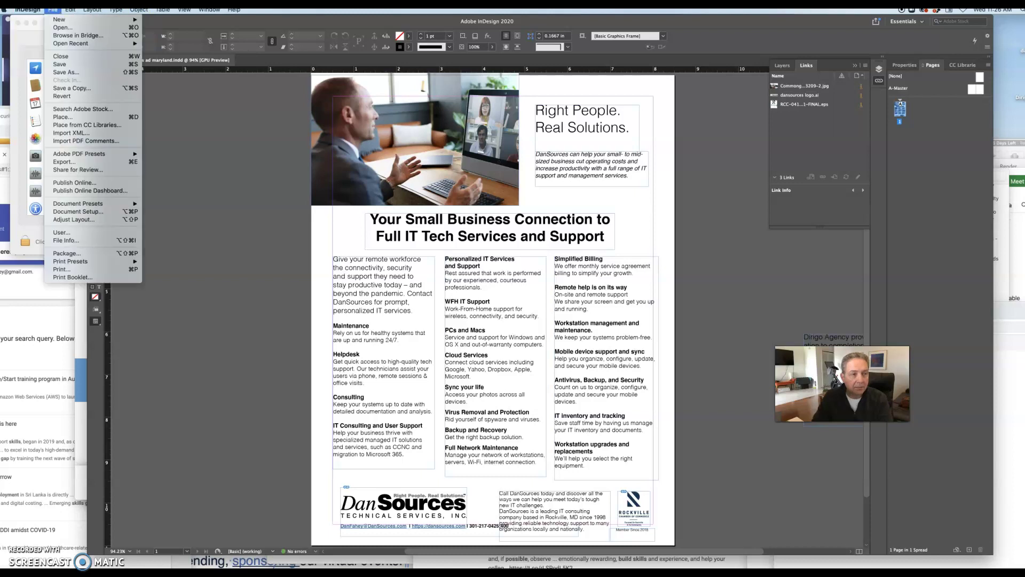
click(95, 212)
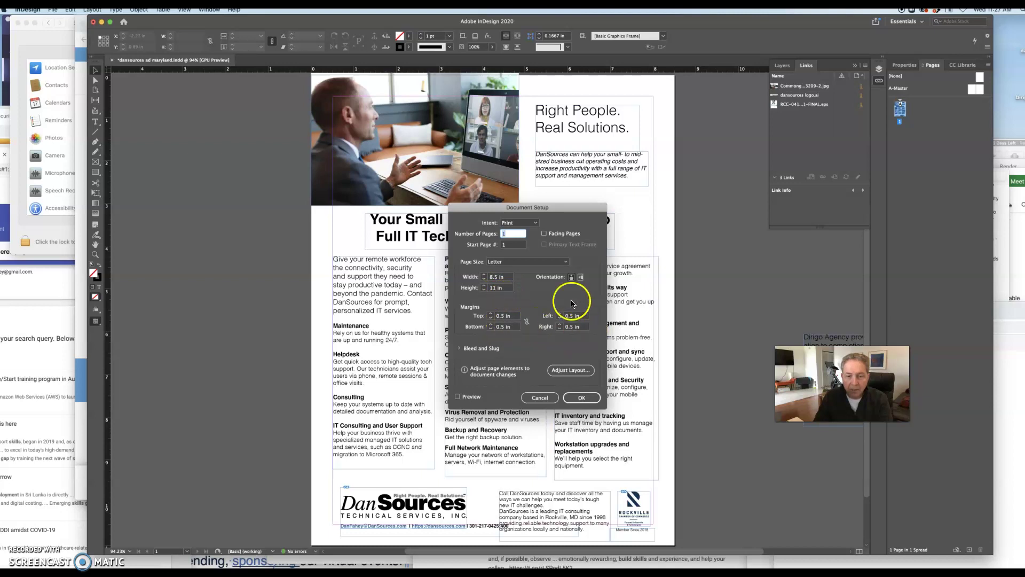
click(544, 234)
click(545, 235)
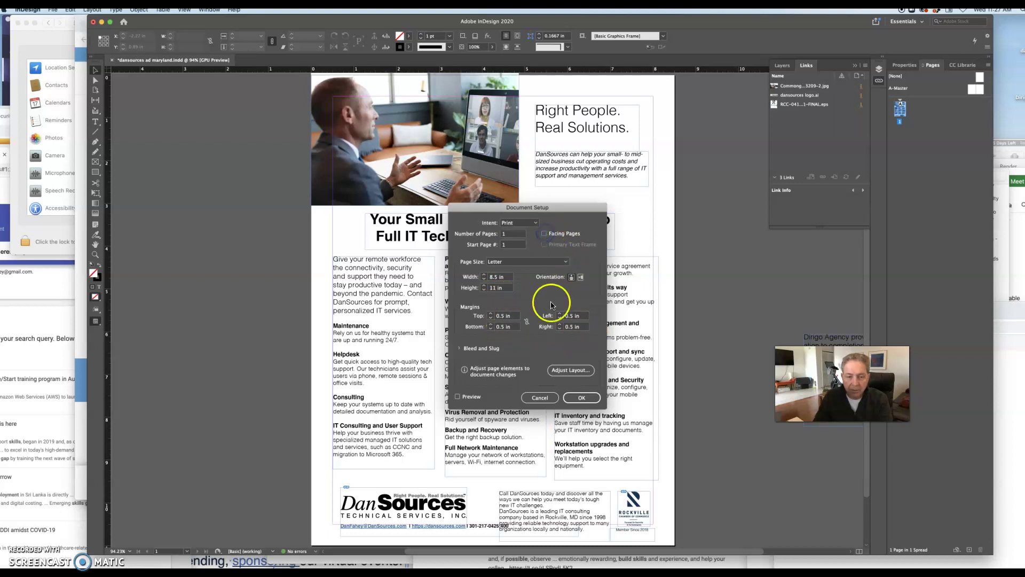
click(527, 223)
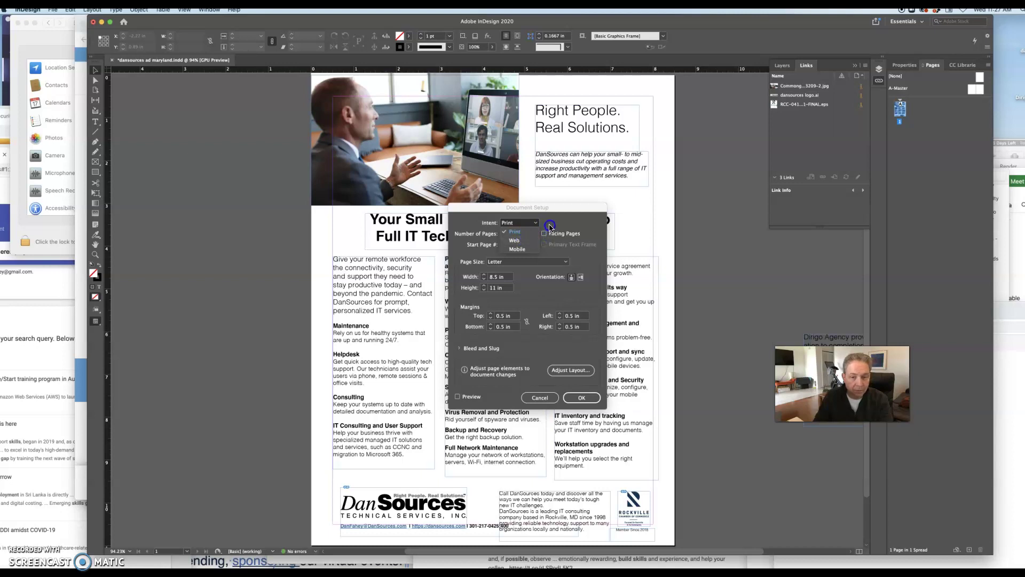
click(539, 398)
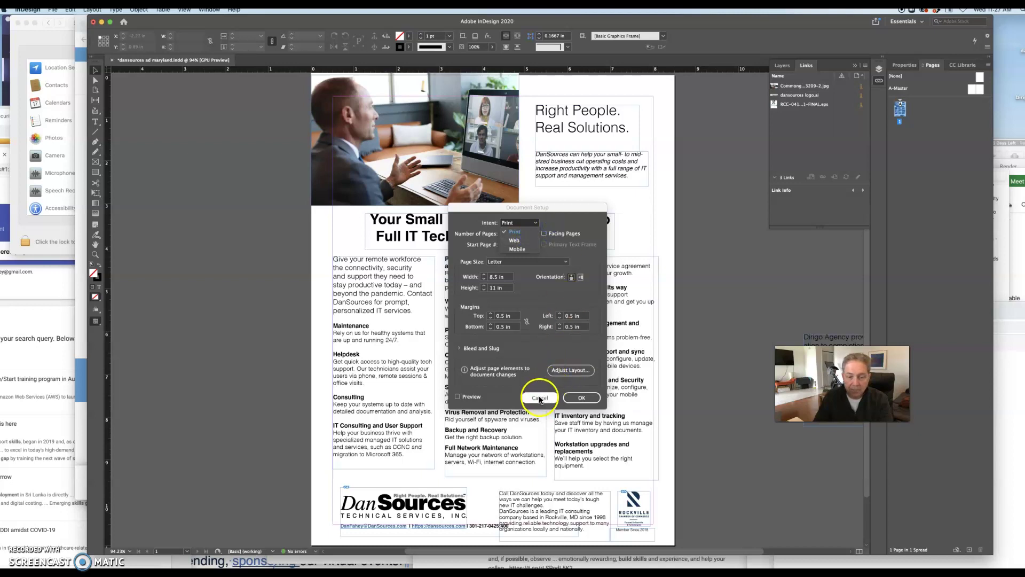
click(457, 397)
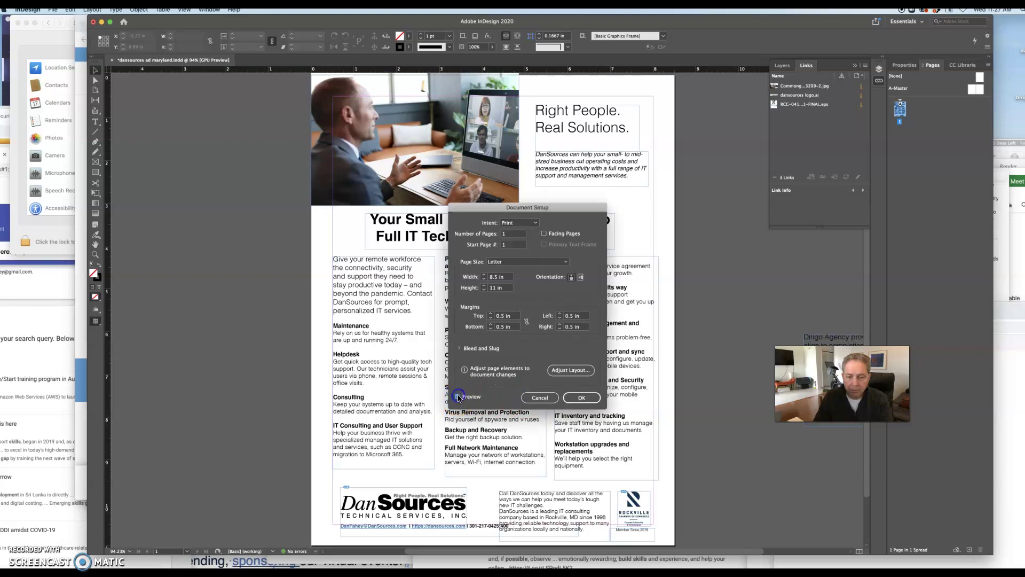
click(537, 398)
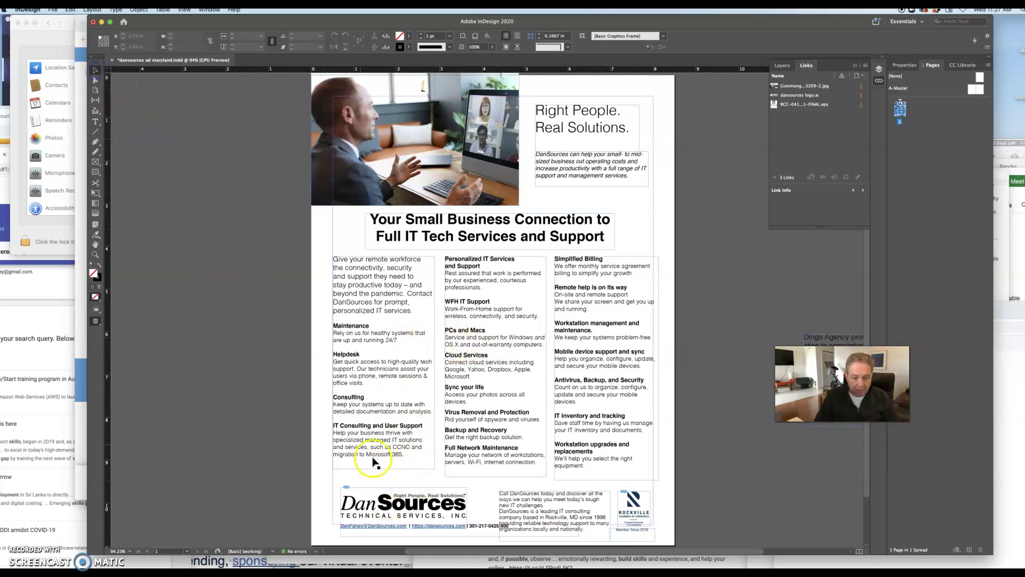
- Select the DanSources logo on the page and nudge it slightly downward
click(413, 507)
mouse_move(413, 507)
mouse_down()
mouse_move(444, 489)
mouse_move(413, 511)
mouse_up()
click(791, 172)
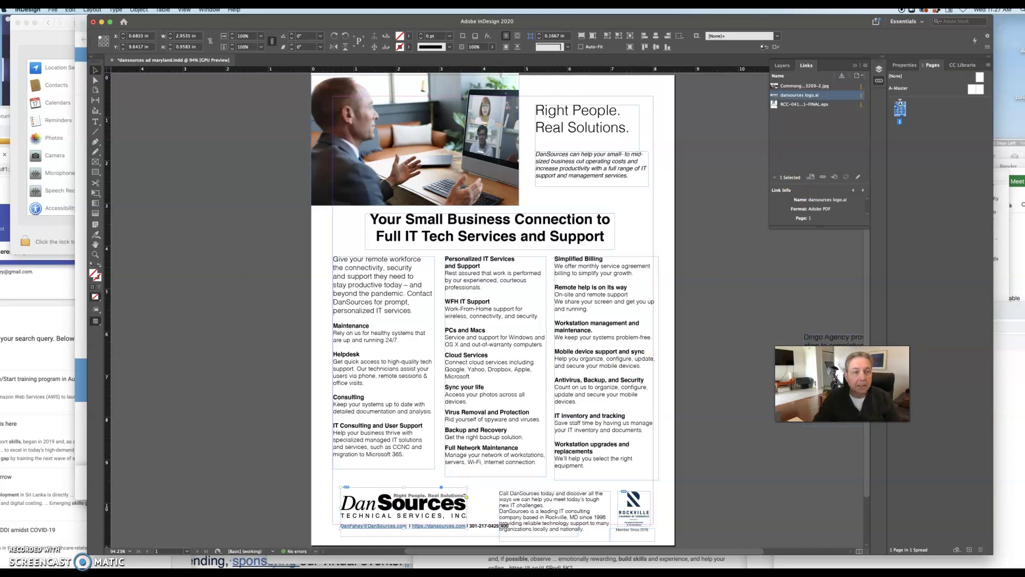
- In Window > Links, select dansources logo.ai and open it with Edit Original
click(209, 10)
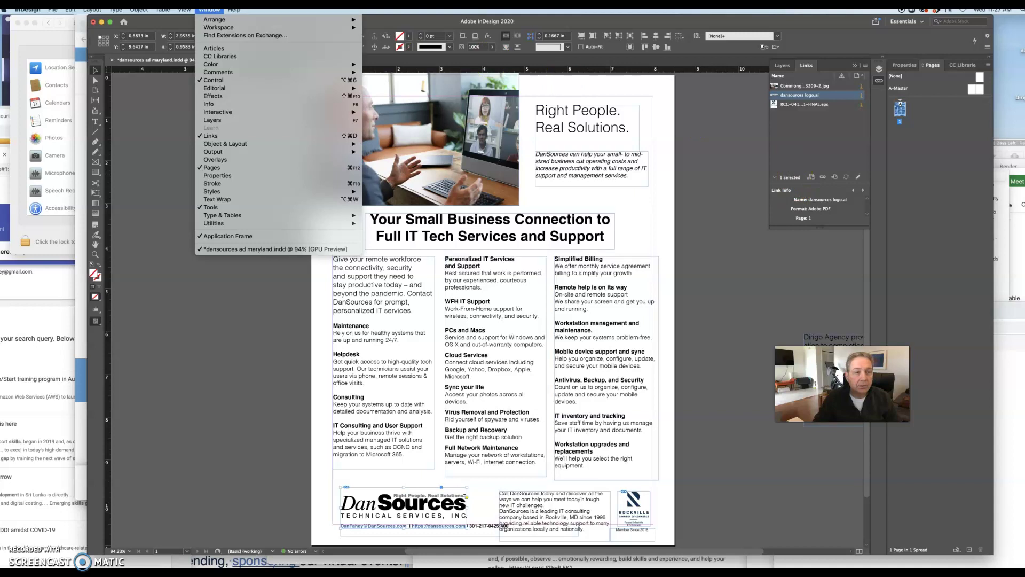
click(239, 136)
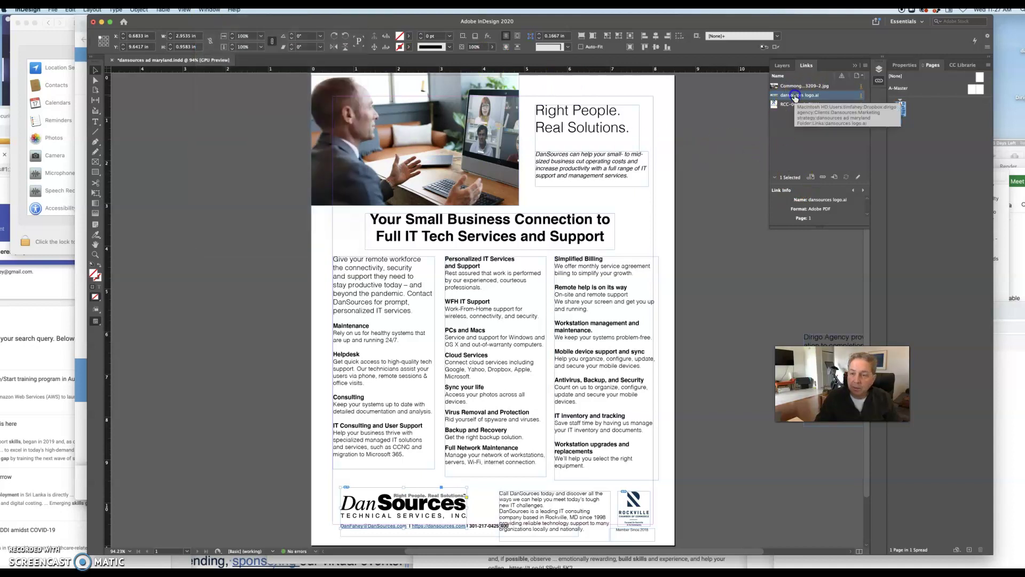
click(768, 169)
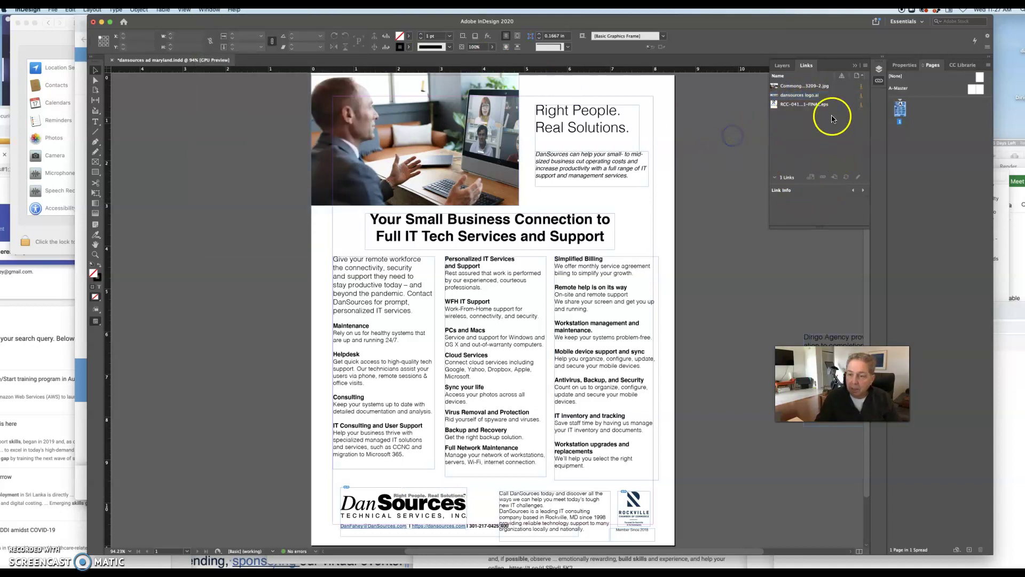
click(796, 95)
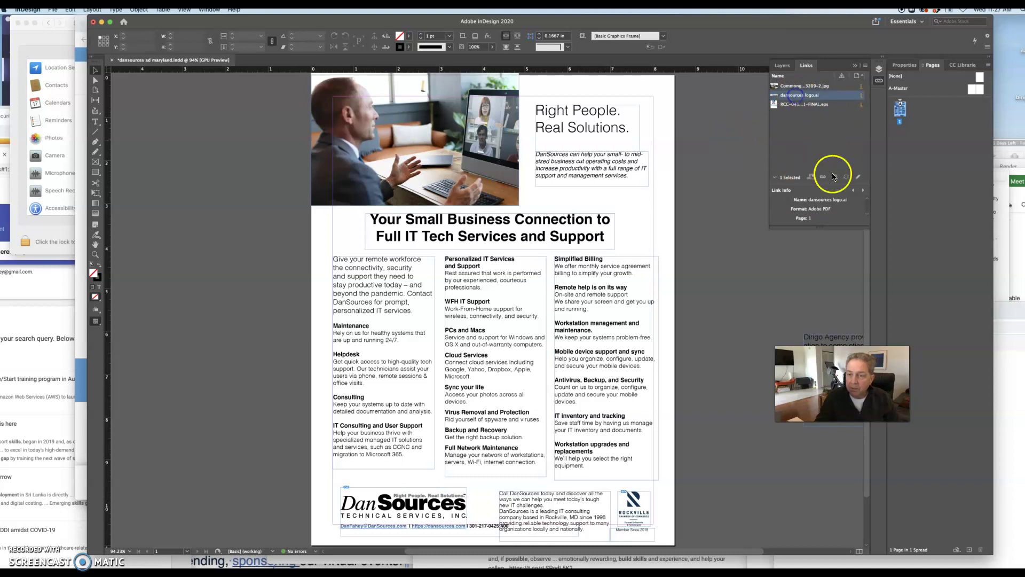
click(859, 178)
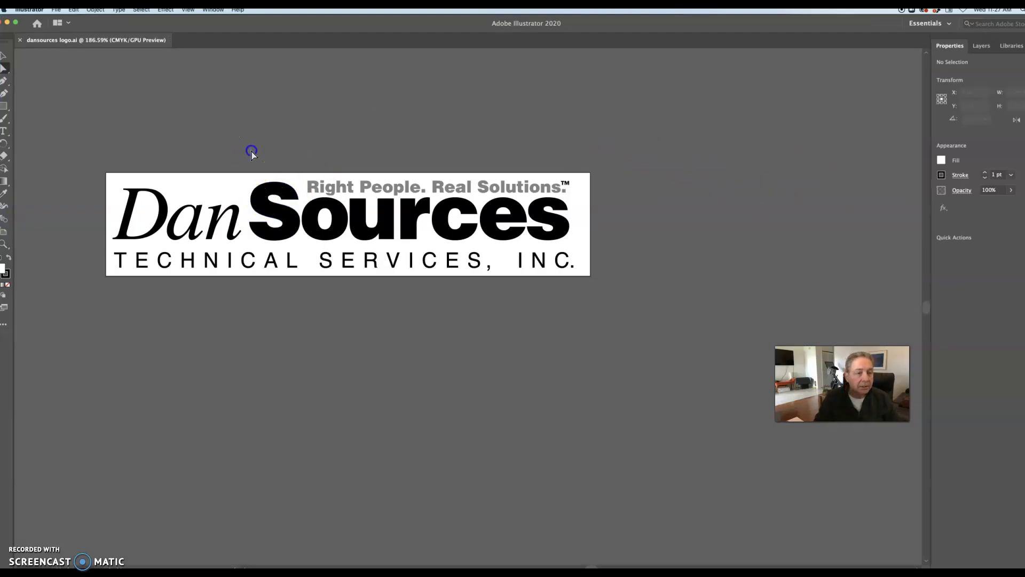
- Select all the logo lettering in Illustrator and fill it with a blue swatch
click(282, 213)
click(87, 218)
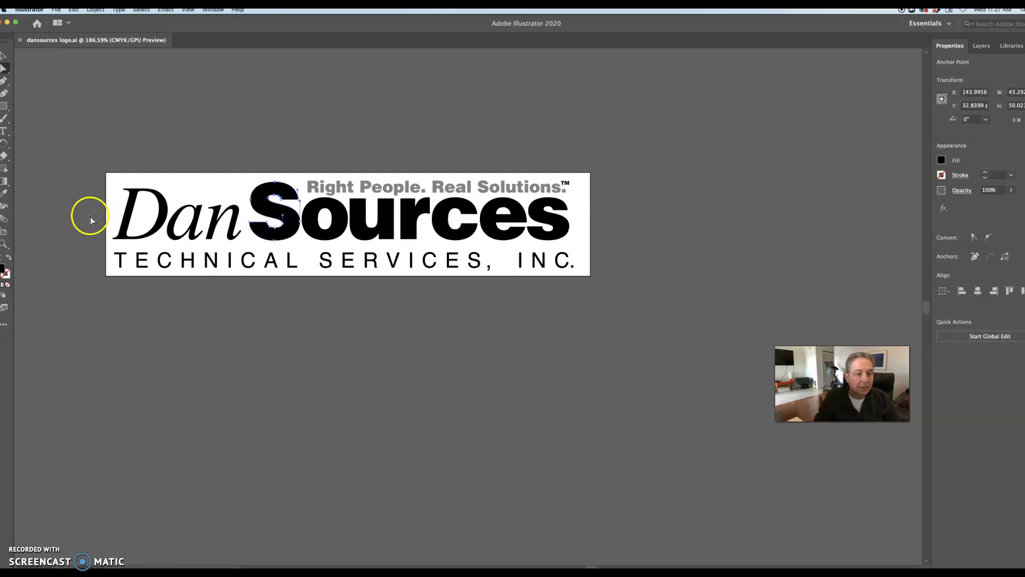
key(super+a)
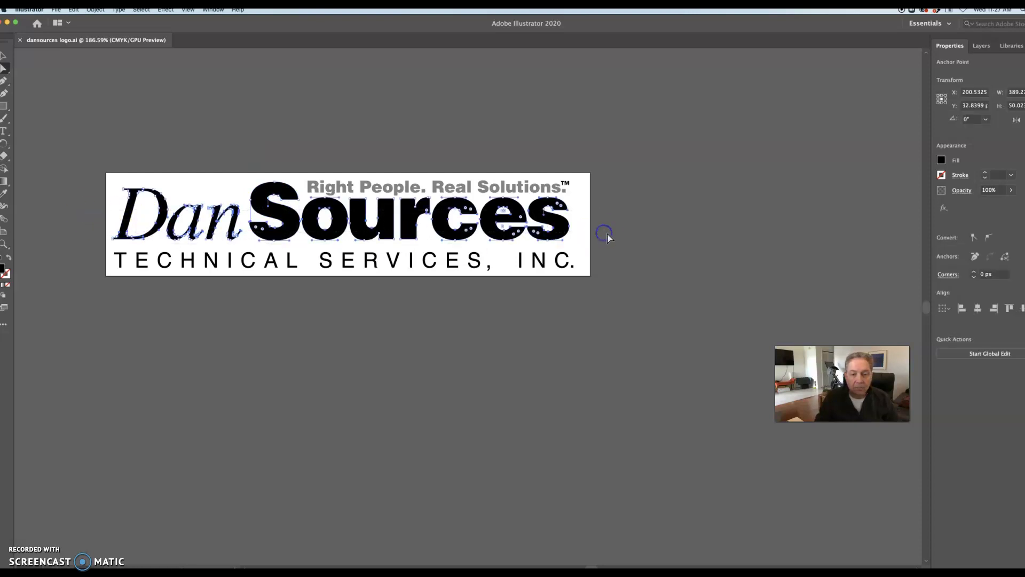
click(942, 160)
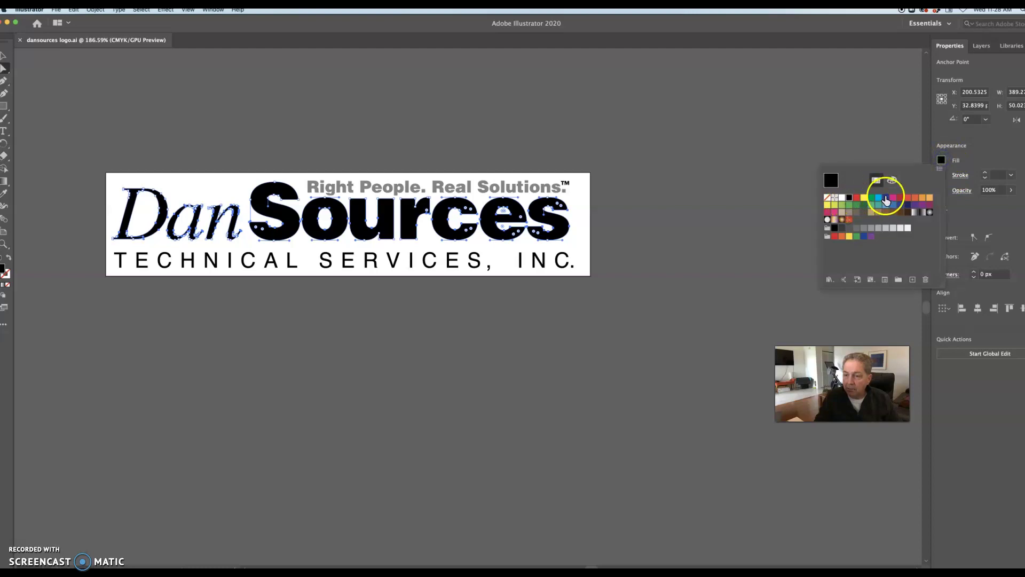
click(885, 195)
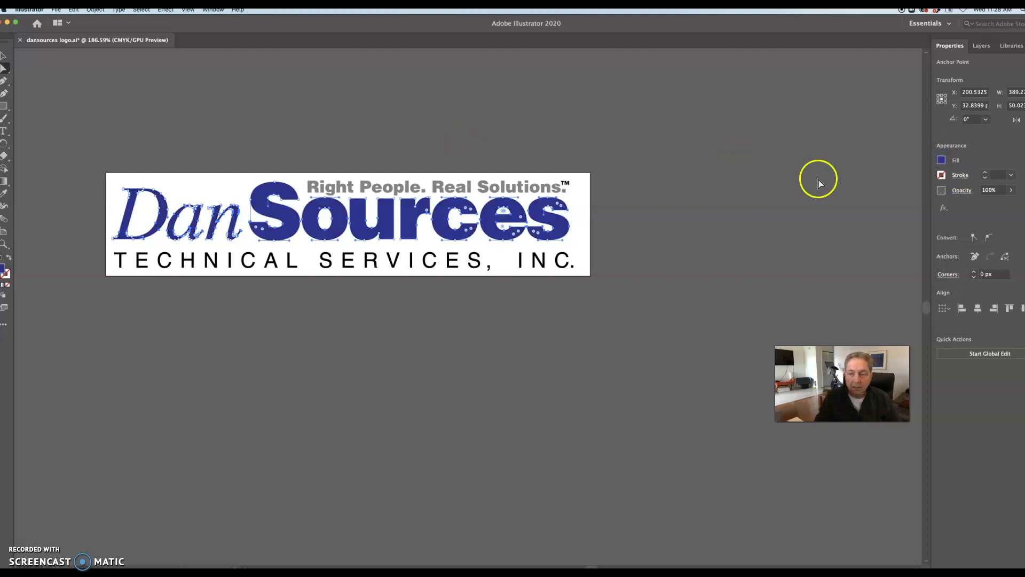
- Close the logo file with Don't Save and return to the InDesign ad
click(20, 40)
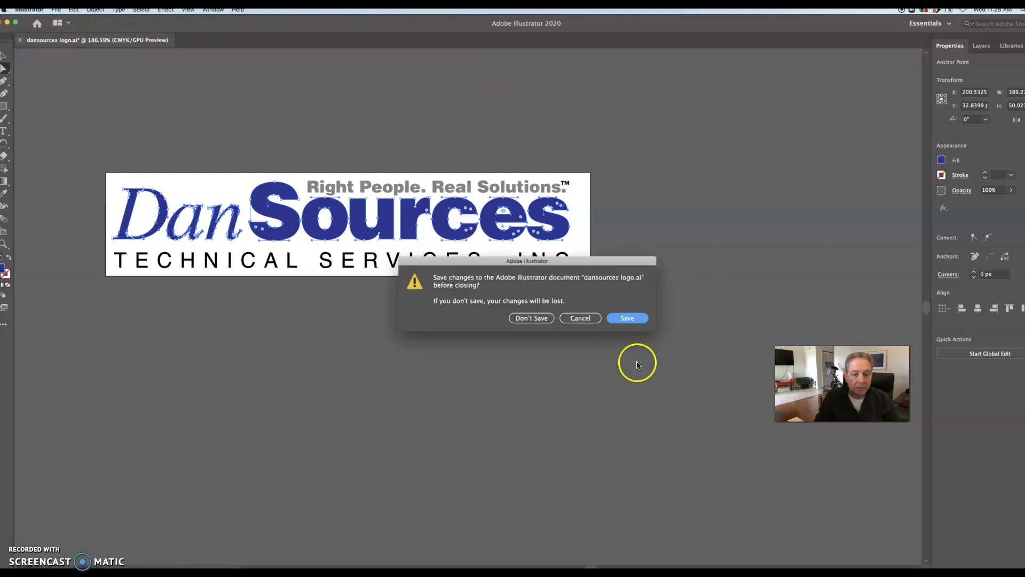
click(525, 319)
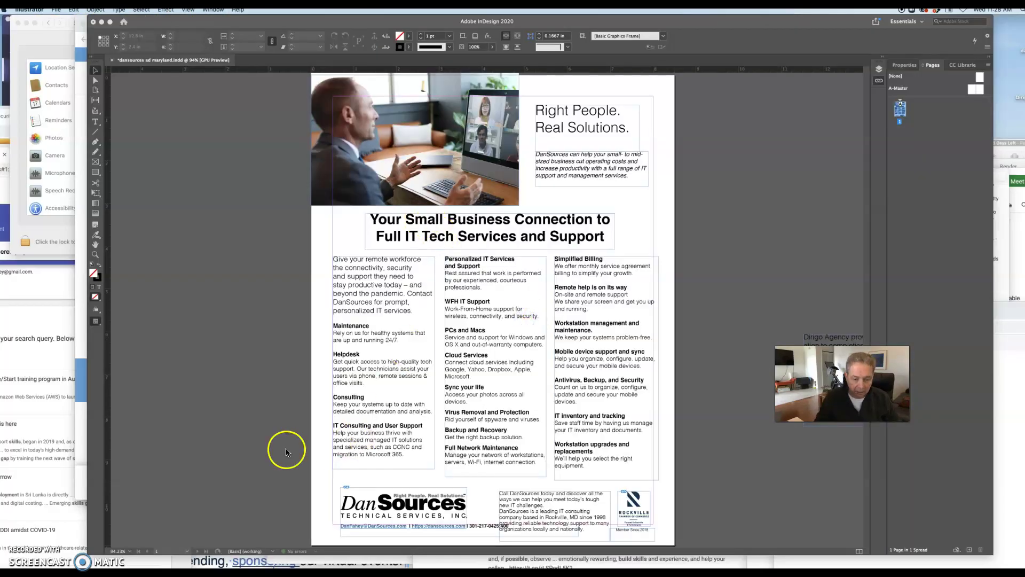
click(277, 448)
click(702, 494)
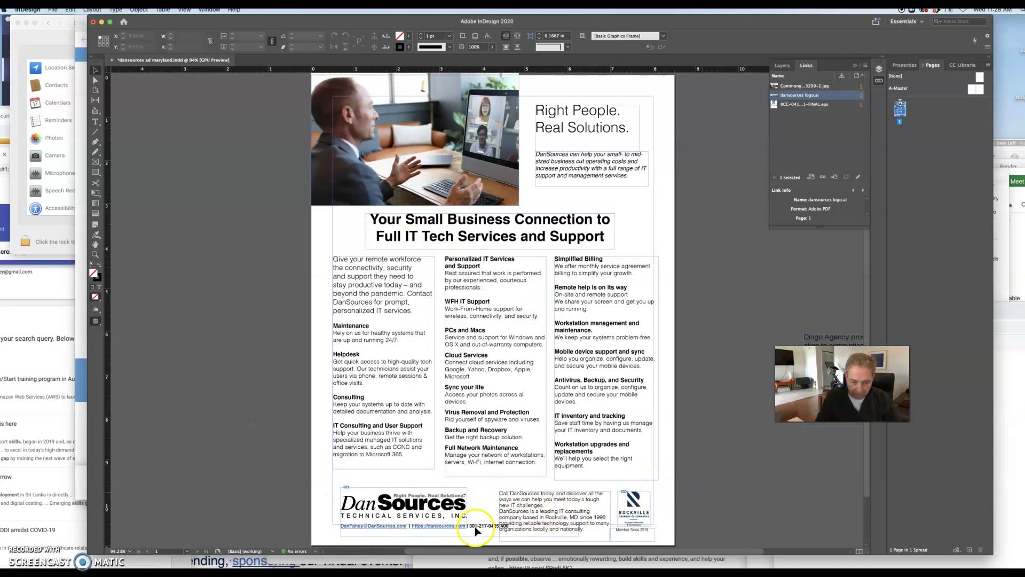
- Narrow the footer contact frame so the phone number wraps, then select the URL text
mouse_move(479, 530)
mouse_down()
mouse_move(560, 542)
mouse_move(477, 545)
mouse_up()
click(380, 536)
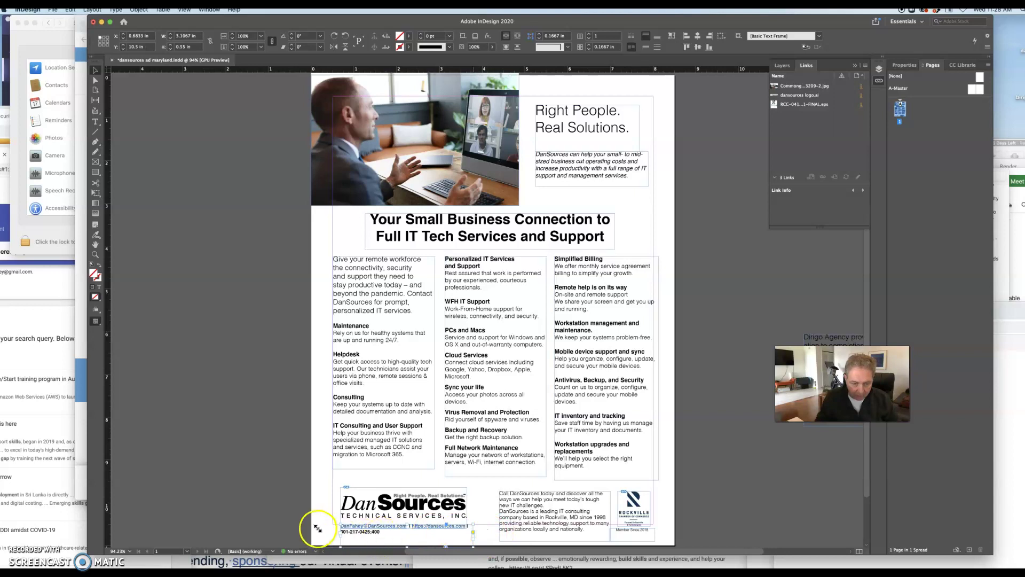
scroll(299, 508, left, 1)
click(300, 508)
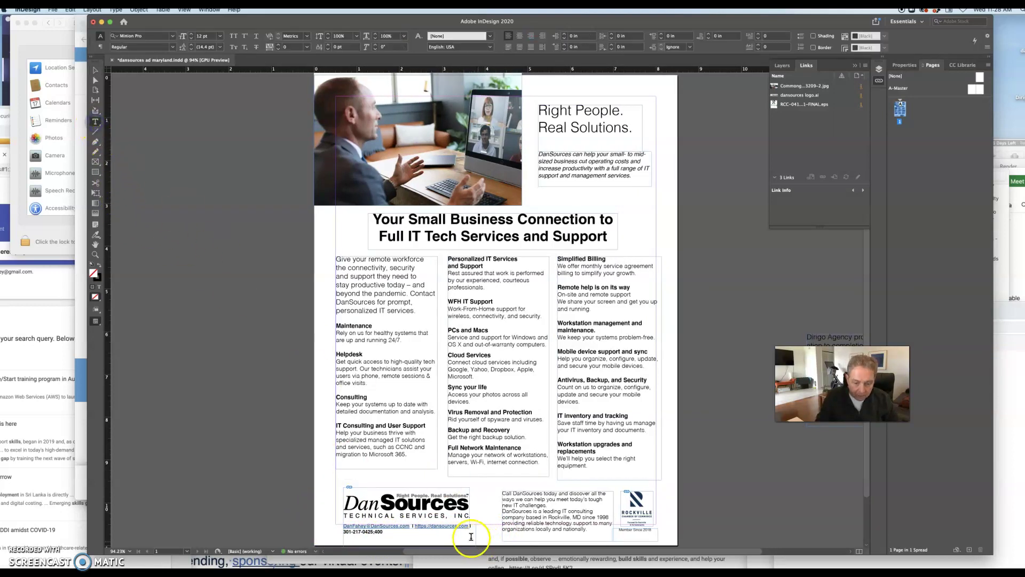
click(448, 526)
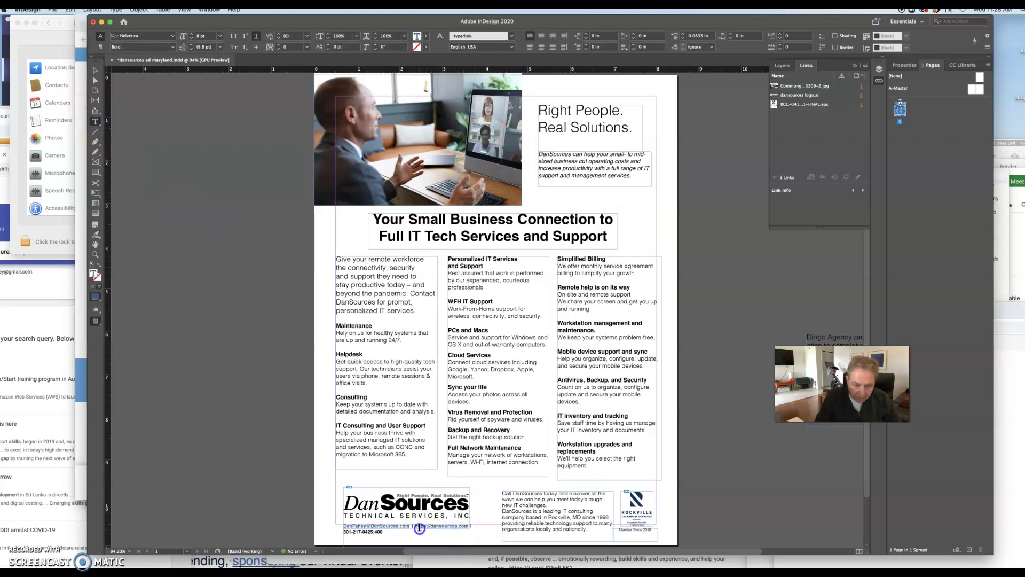
drag(444, 526, 463, 527)
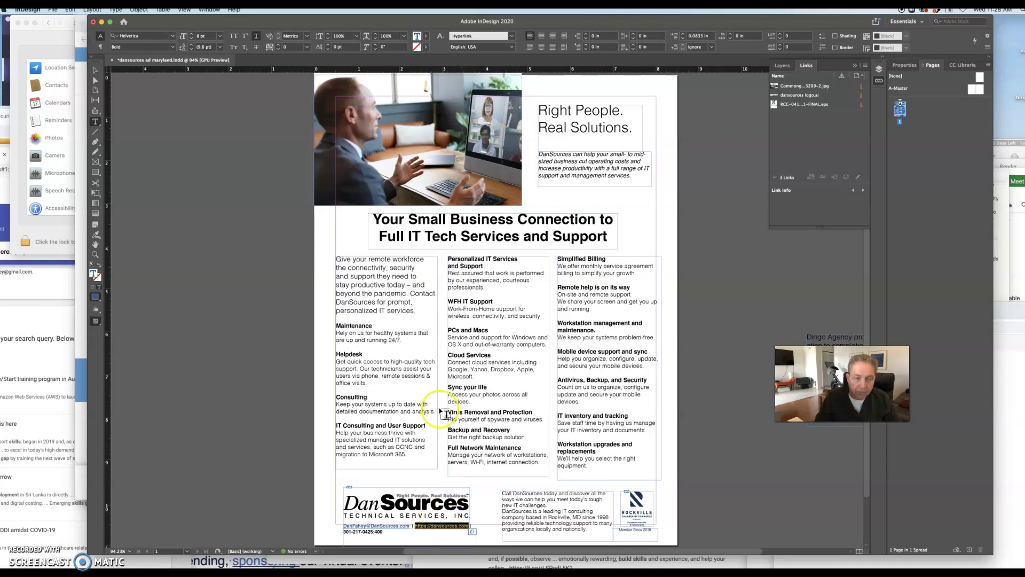
click(209, 10)
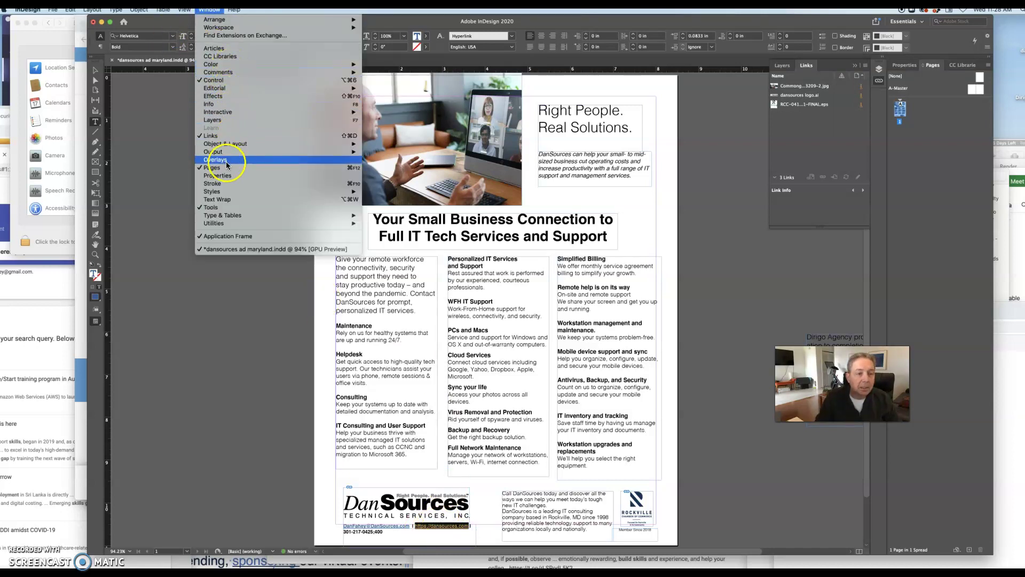
mouse_move(233, 151)
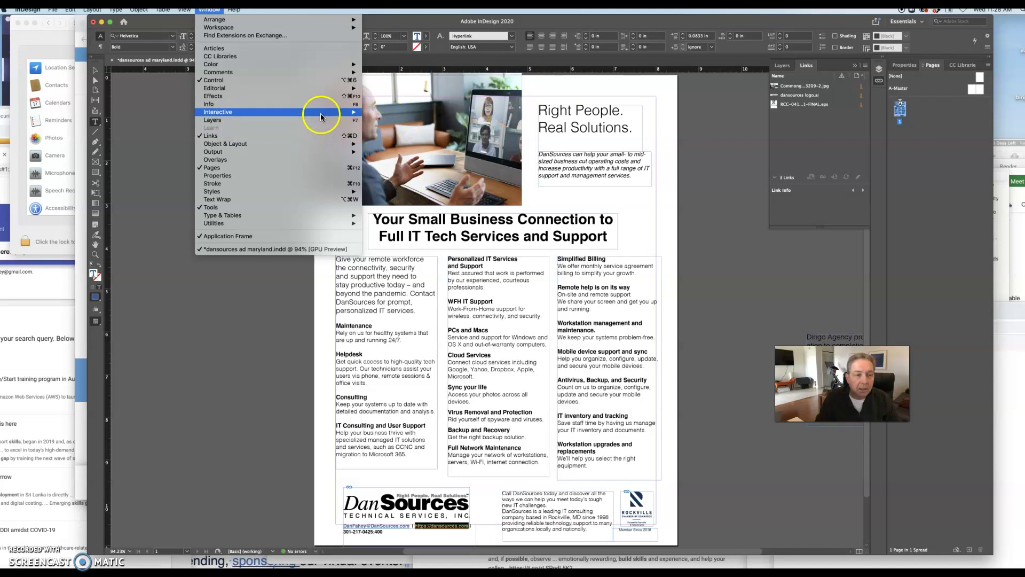
mouse_move(342, 113)
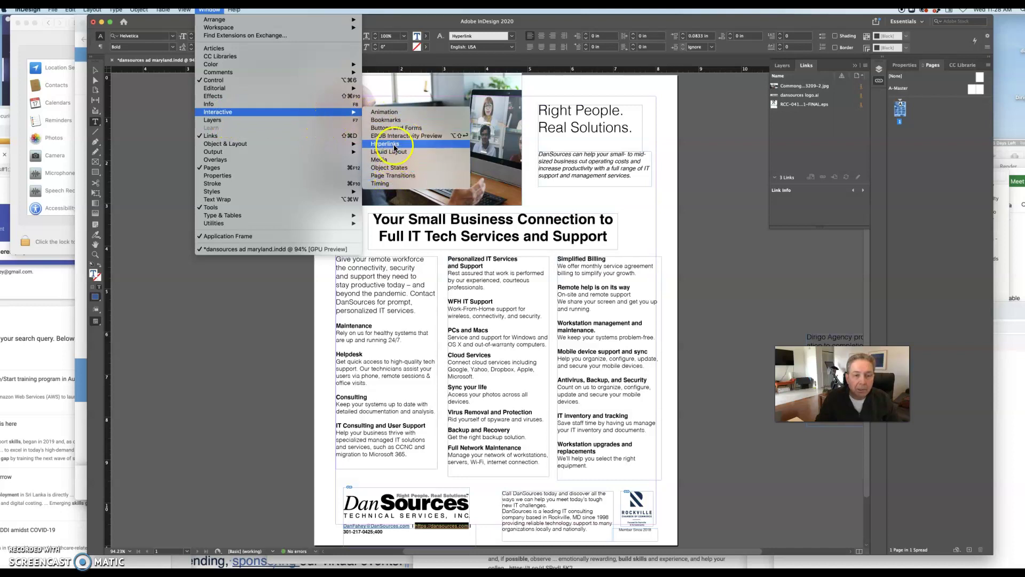
click(394, 144)
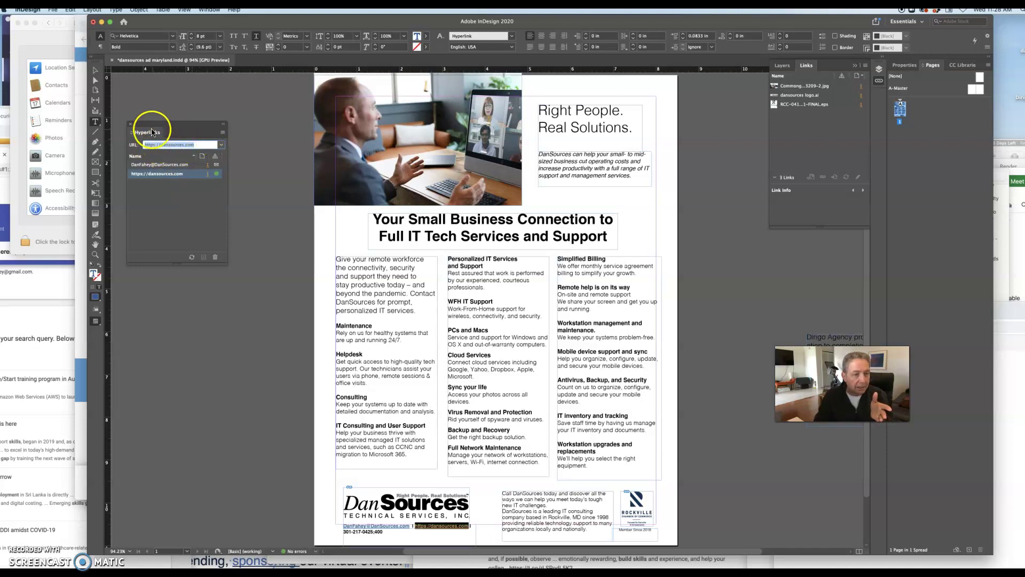
click(130, 123)
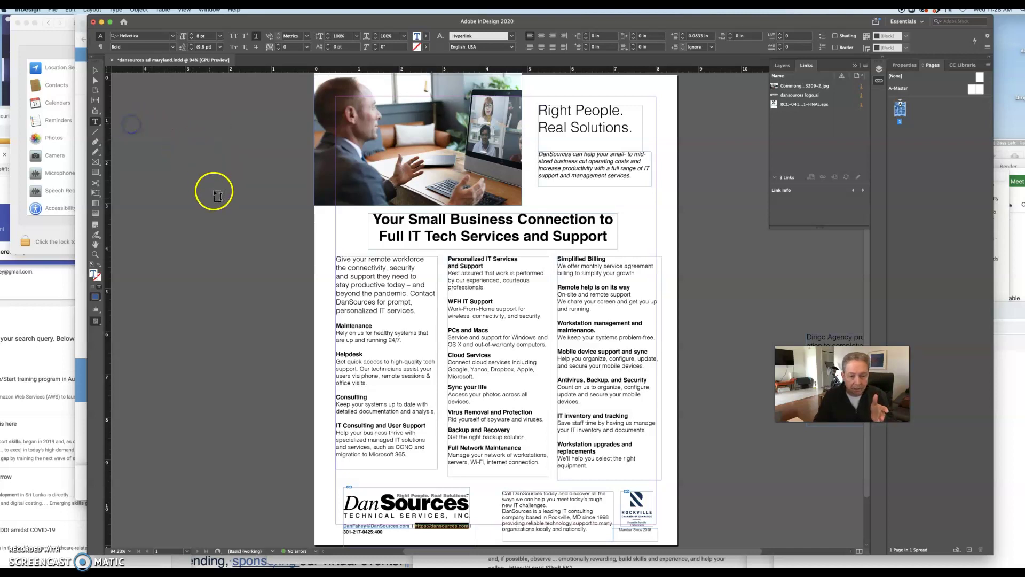
click(285, 412)
scroll(246, 250, left, 2)
- Export a [High Quality Print] PDF named 'dansources ad test' with Hyperlinks enabled
click(53, 9)
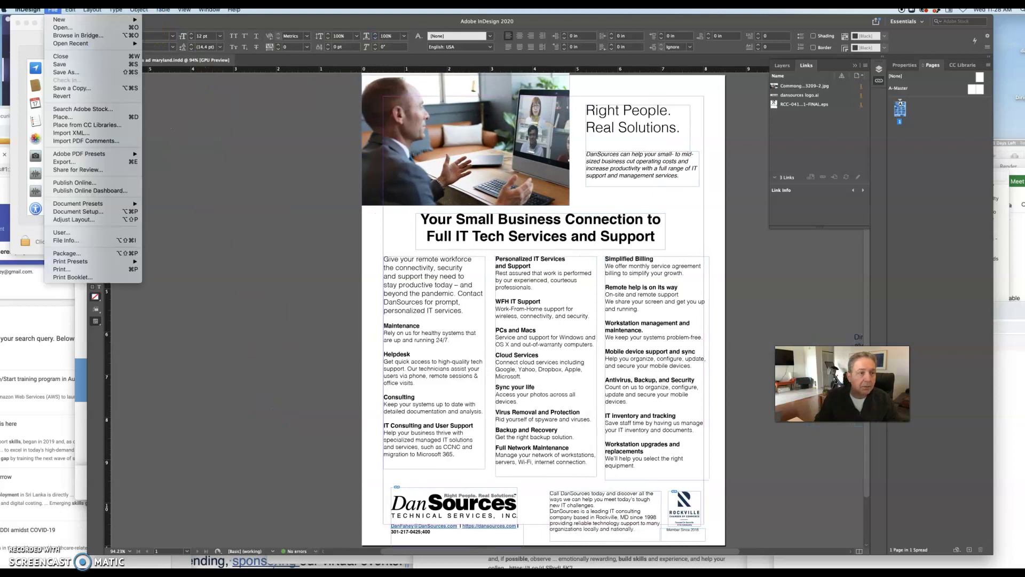
mouse_move(83, 154)
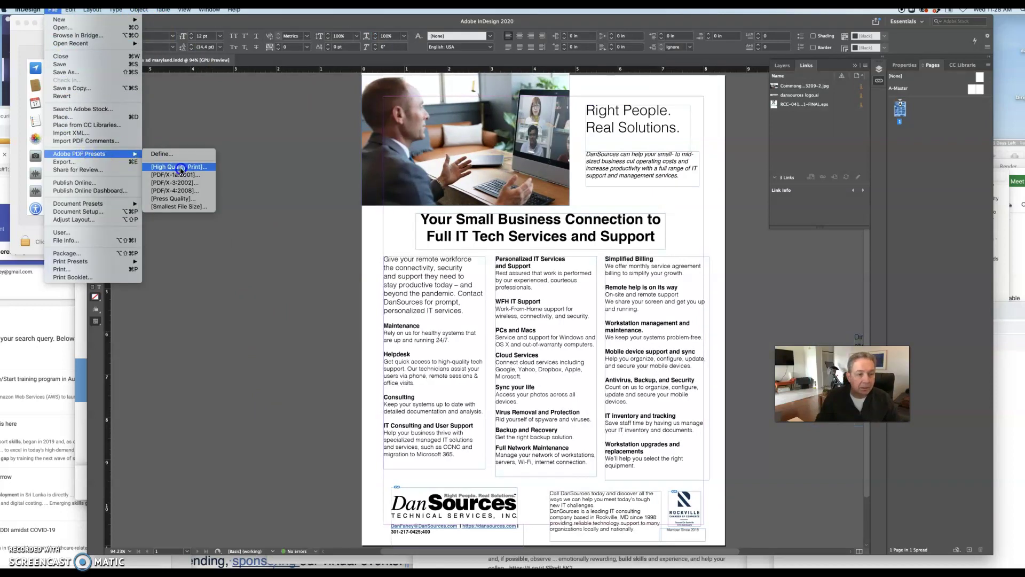
click(181, 169)
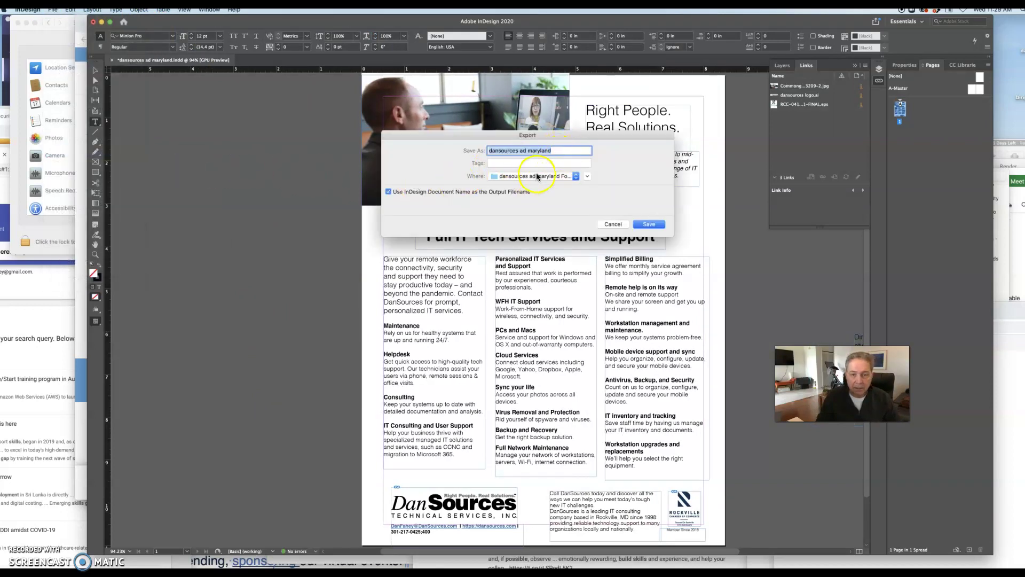
click(539, 151)
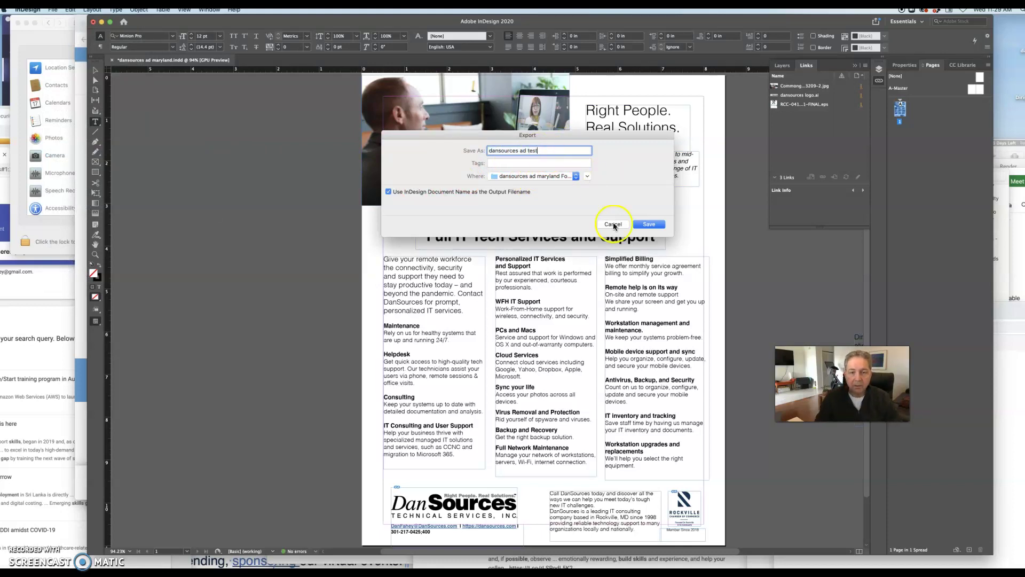
click(571, 176)
click(570, 177)
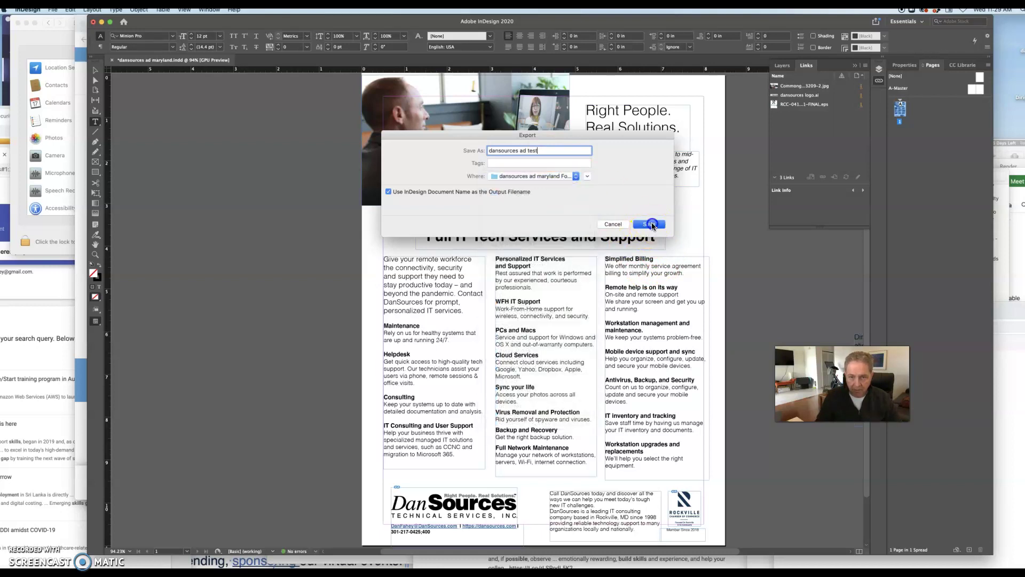
click(650, 225)
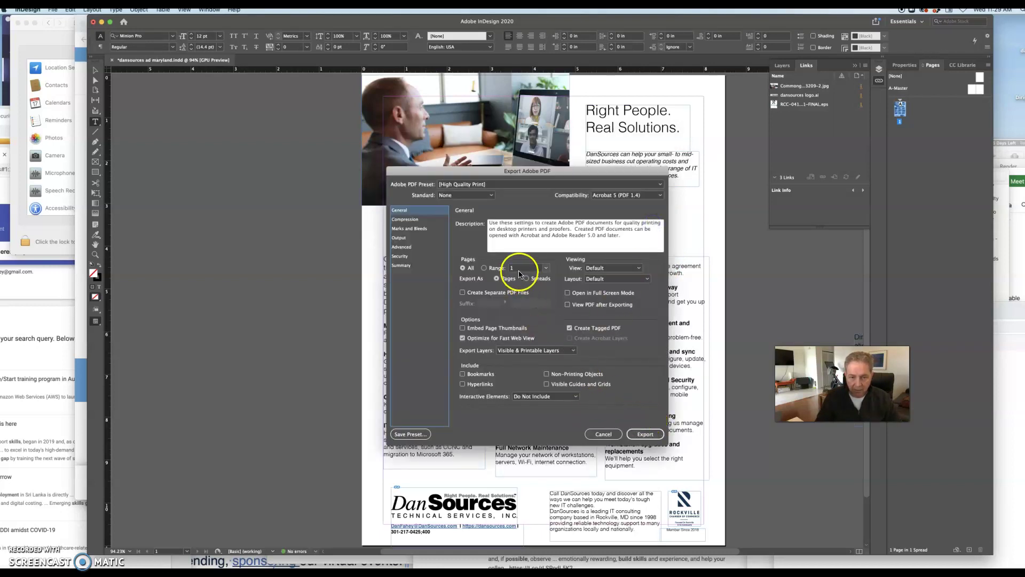
click(462, 384)
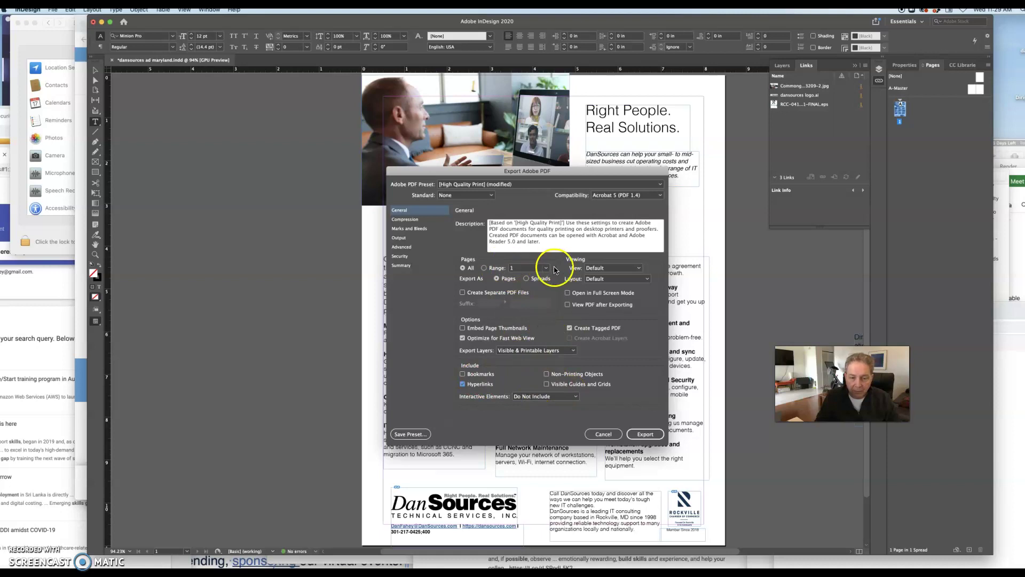
click(645, 434)
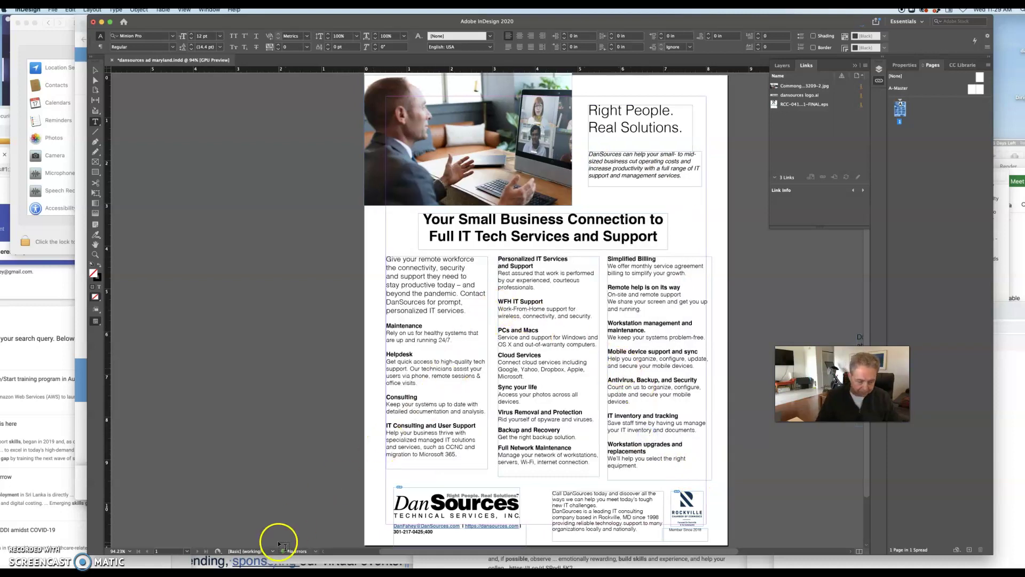
- Export the page as a 300 ppi PNG named 'dansources ad test' via File > Export
click(70, 9)
mouse_move(53, 10)
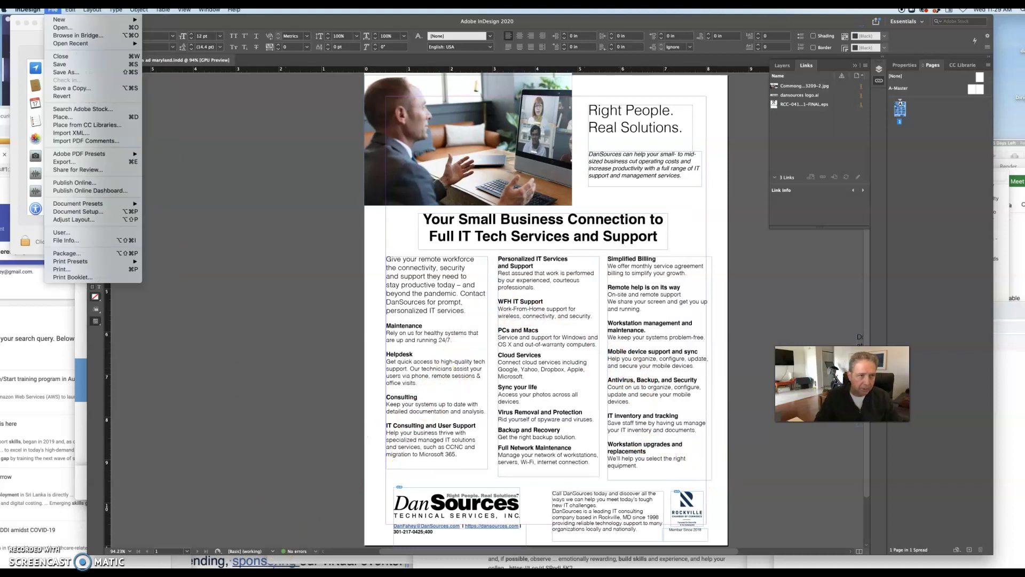
click(78, 161)
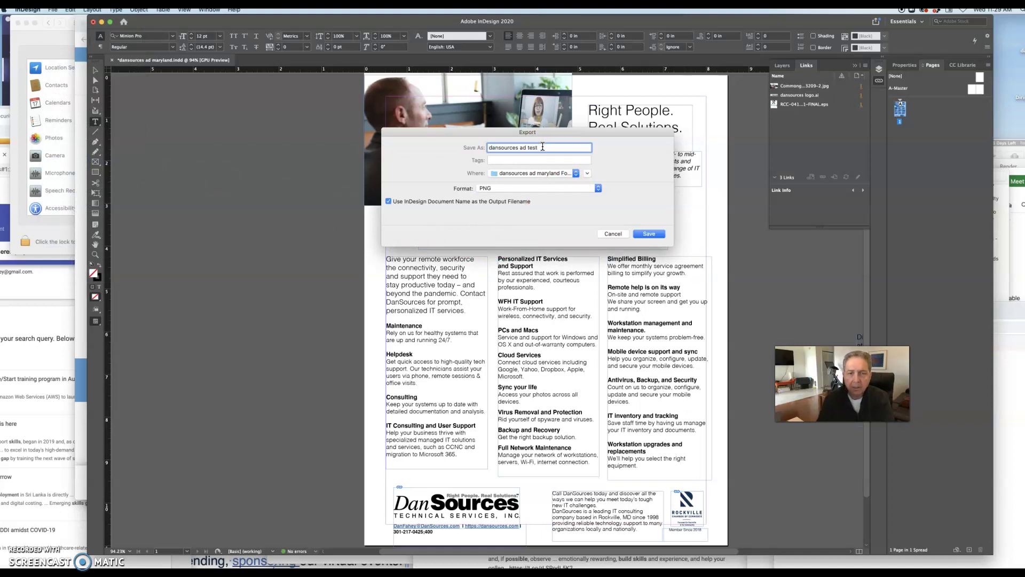
click(649, 233)
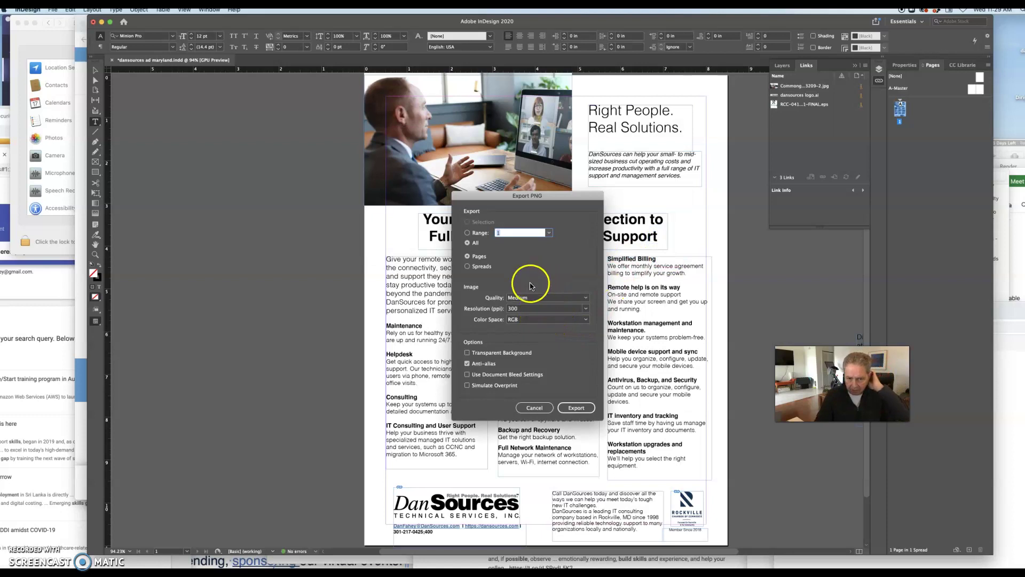
click(581, 408)
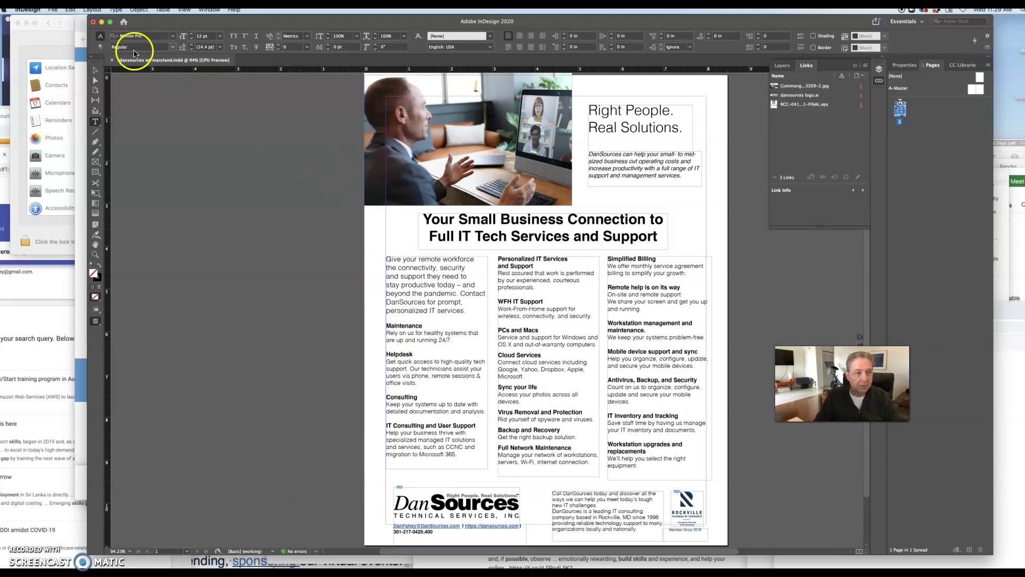
- Reveal the document in Finder, sort by Date Modified and open dansources ad test.png
right_click(194, 61)
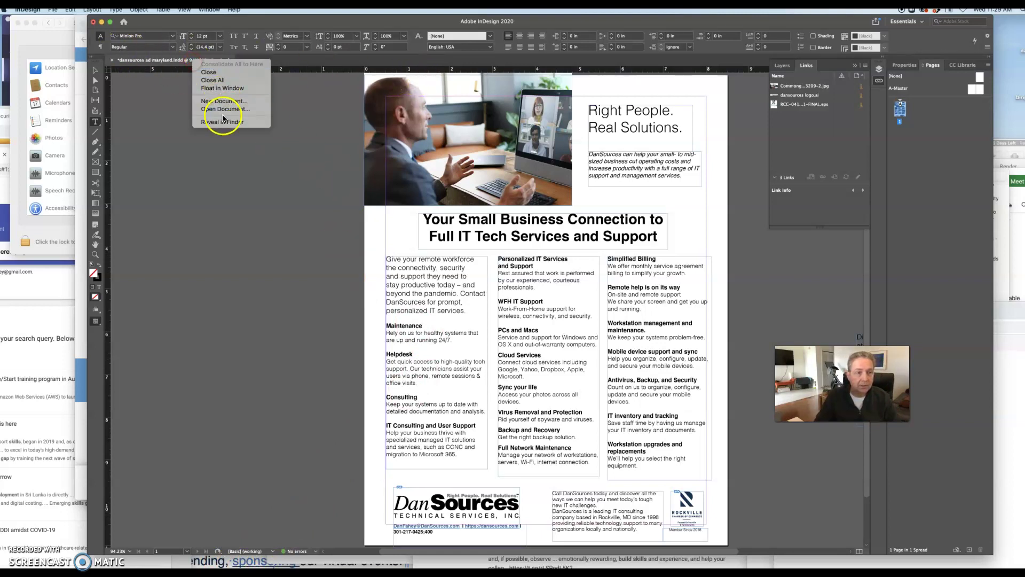
click(225, 122)
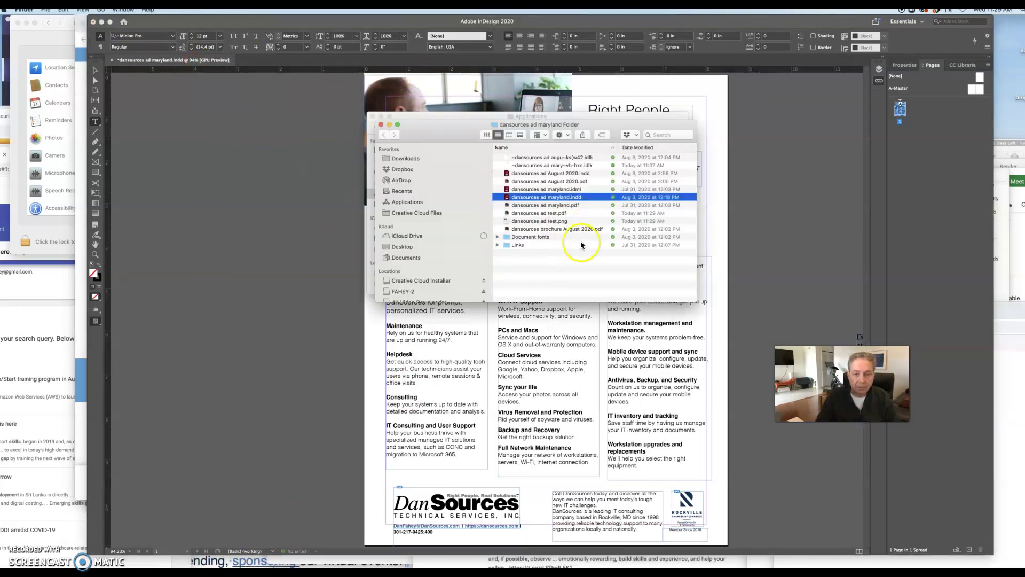
click(637, 148)
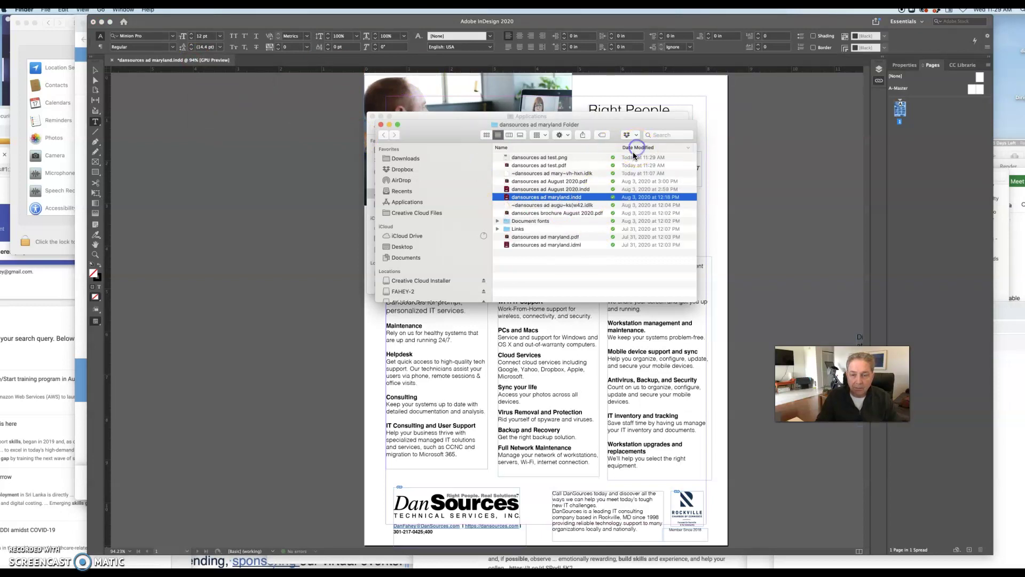
double_click(525, 158)
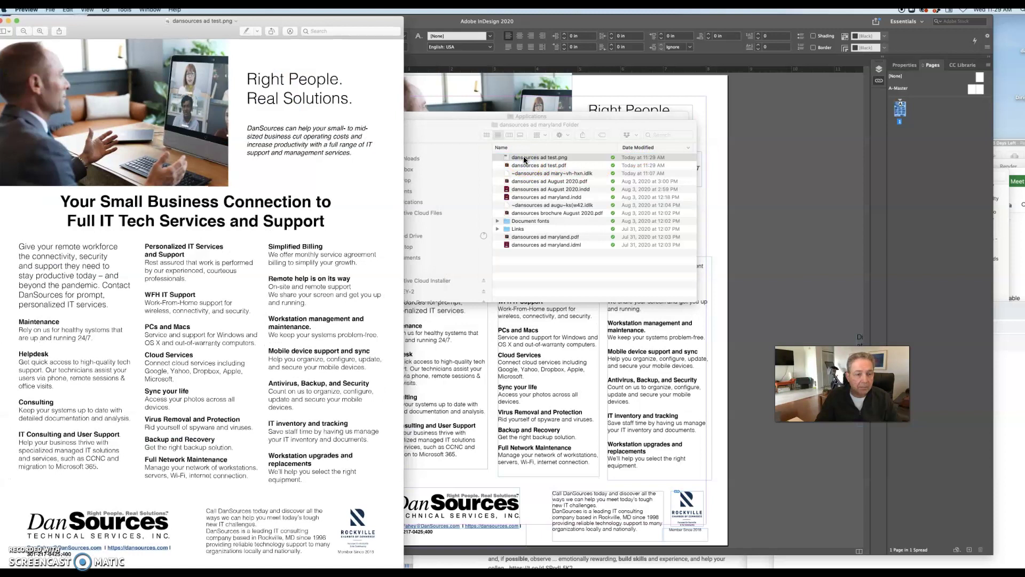
- Shift the Preview window right to view the PNG, then open dansources ad test.pdf
drag(142, 30, 206, 28)
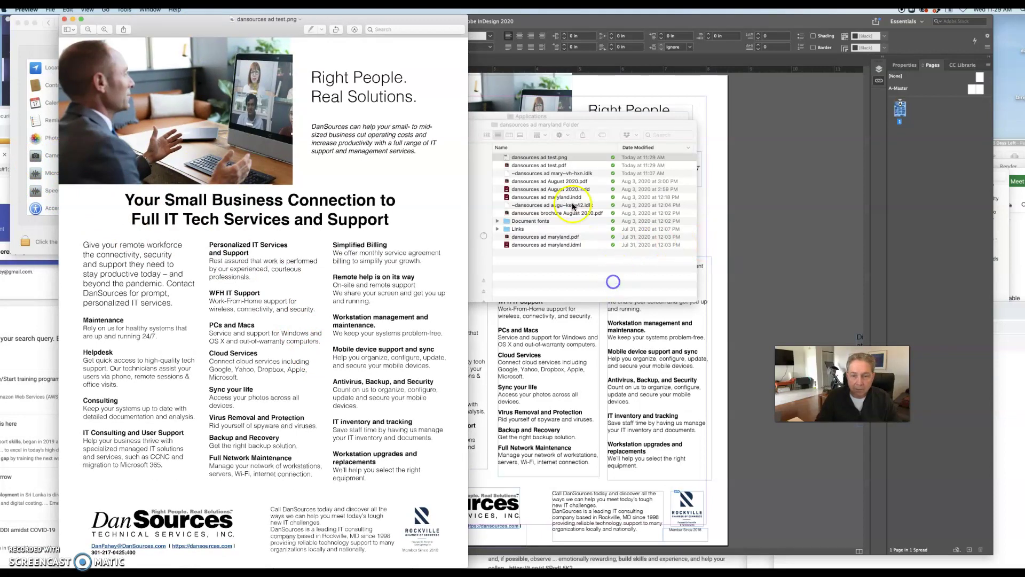
click(517, 165)
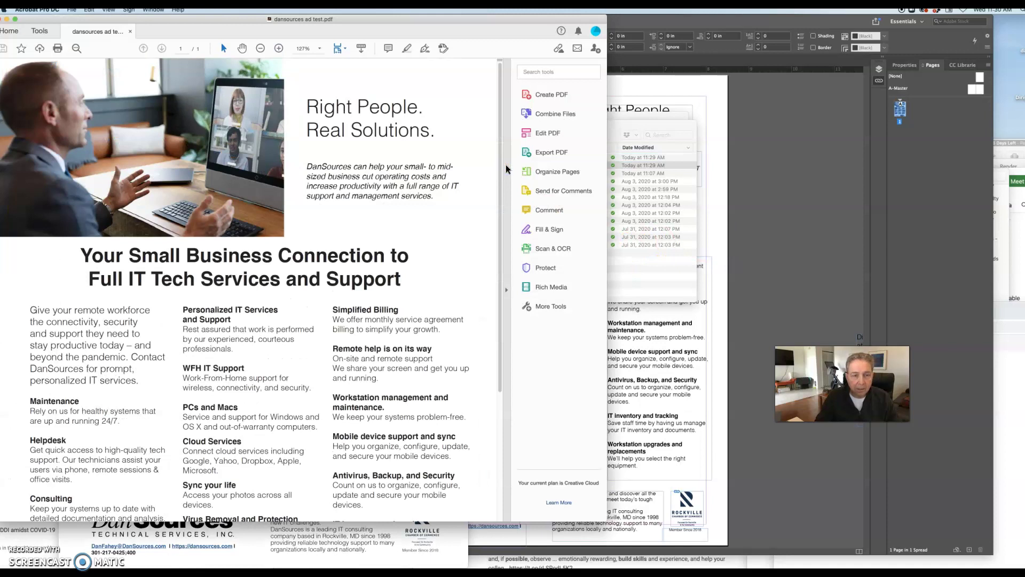
- Clear the application menu and Share files tip off the PDF in Acrobat
scroll(477, 194, down, 5)
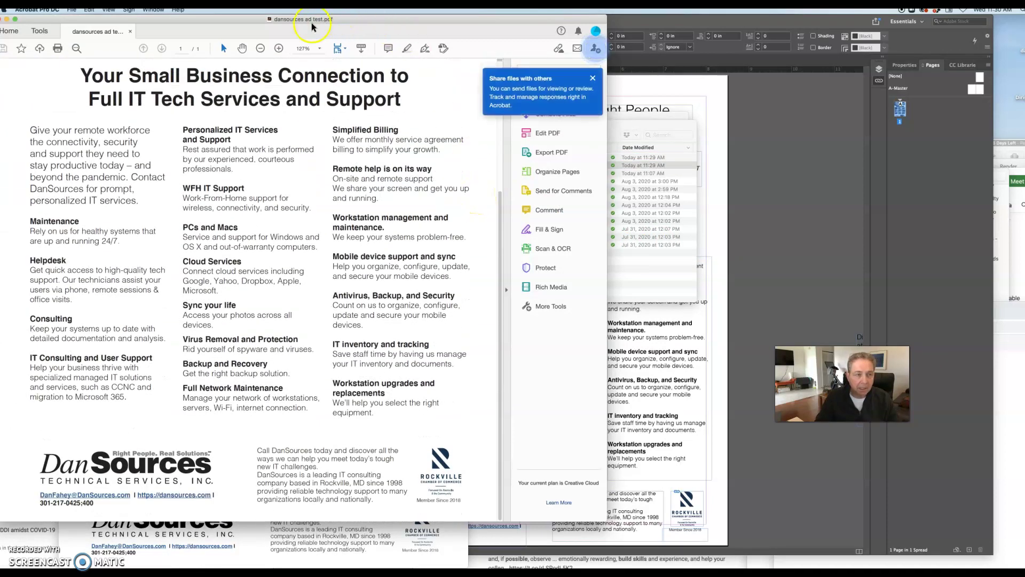
click(38, 9)
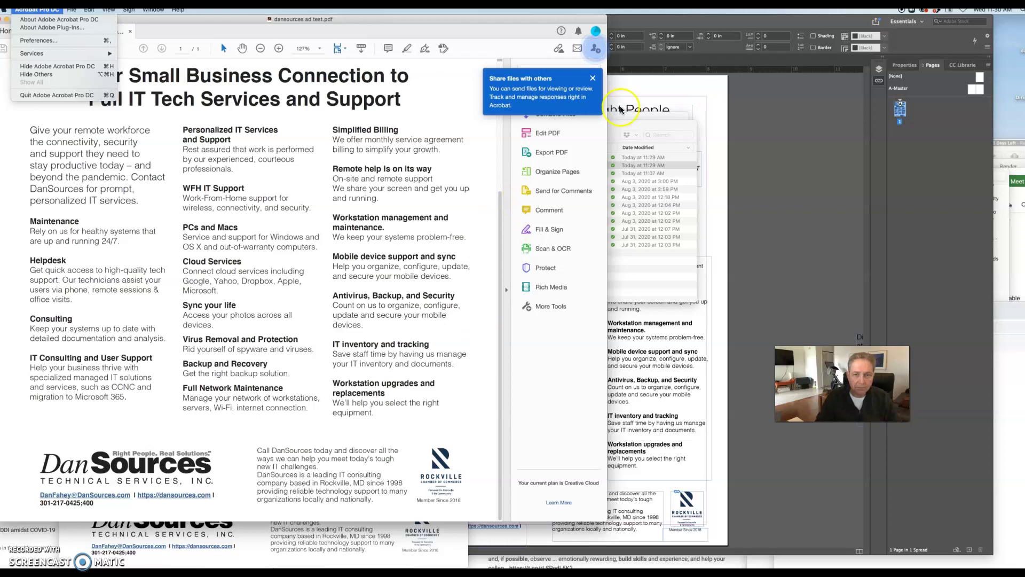
click(592, 79)
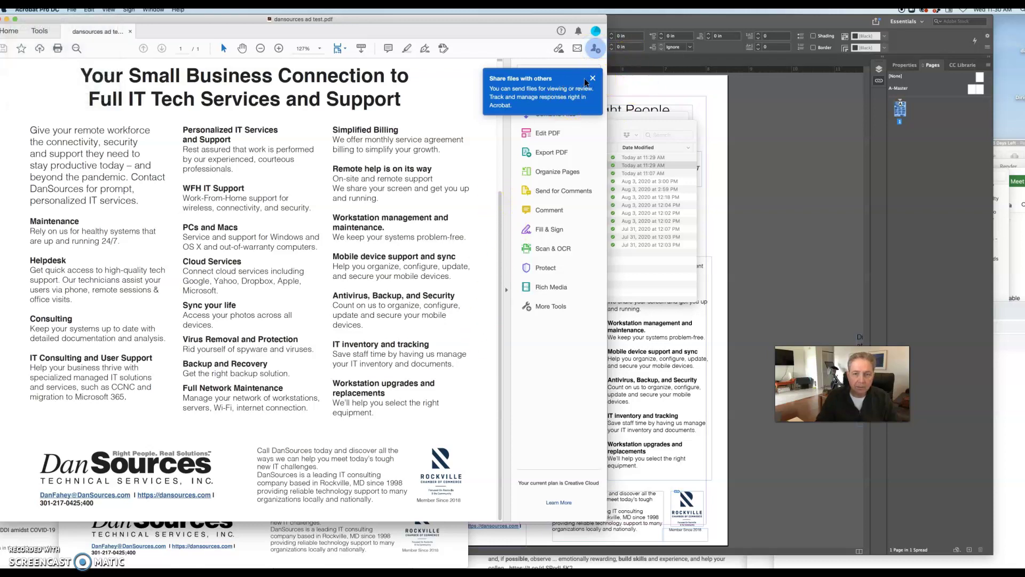
click(591, 79)
click(465, 191)
click(434, 220)
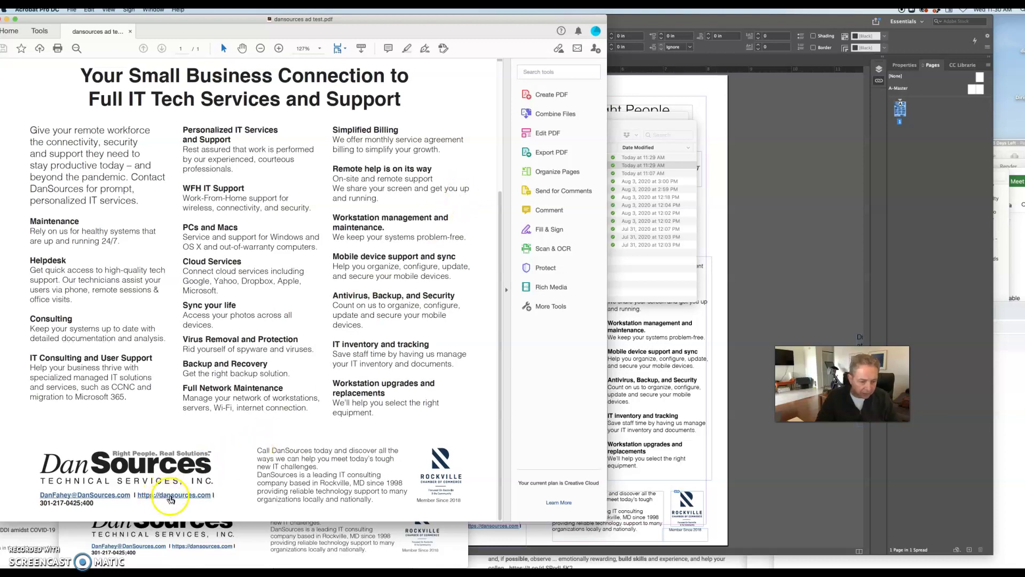
click(170, 497)
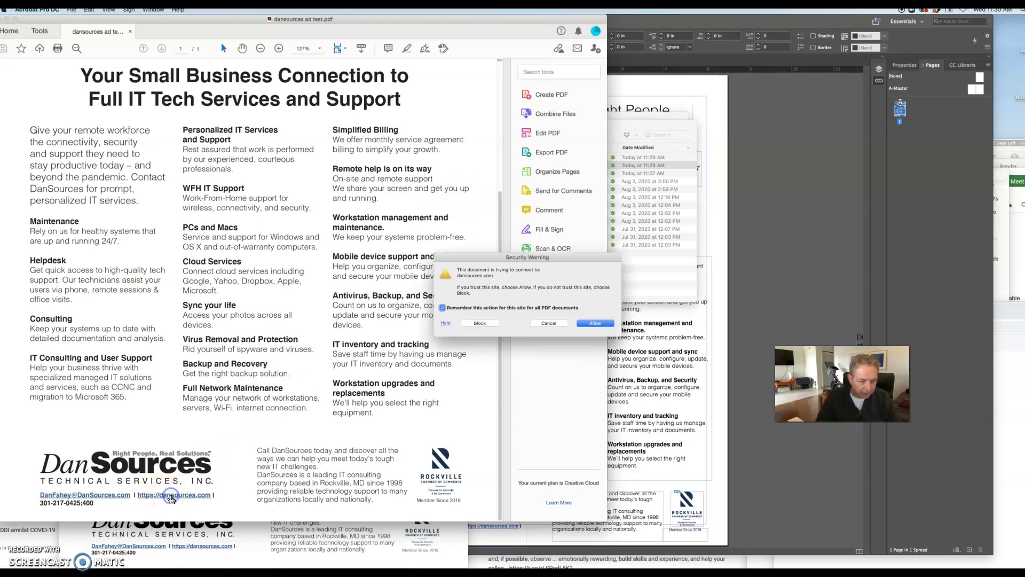
click(591, 323)
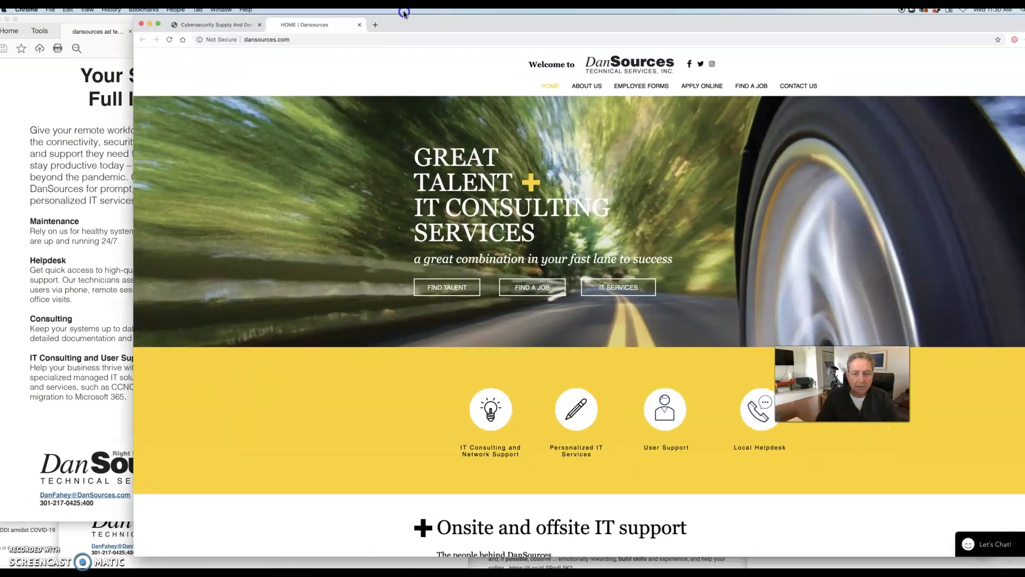
drag(404, 13, 970, 297)
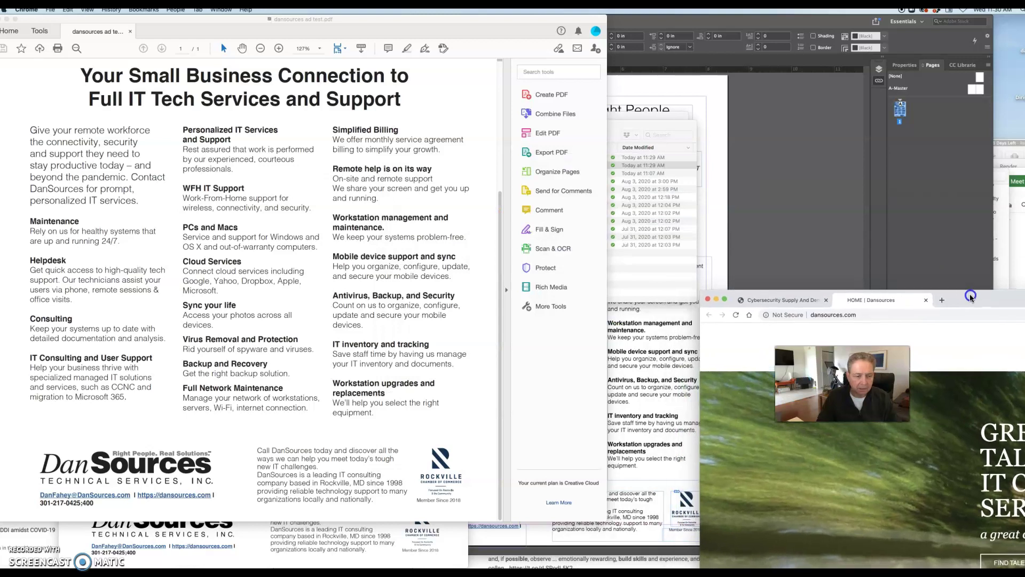
- Bring the 'dansources ad maryland.indd' InDesign window back to the front
click(797, 213)
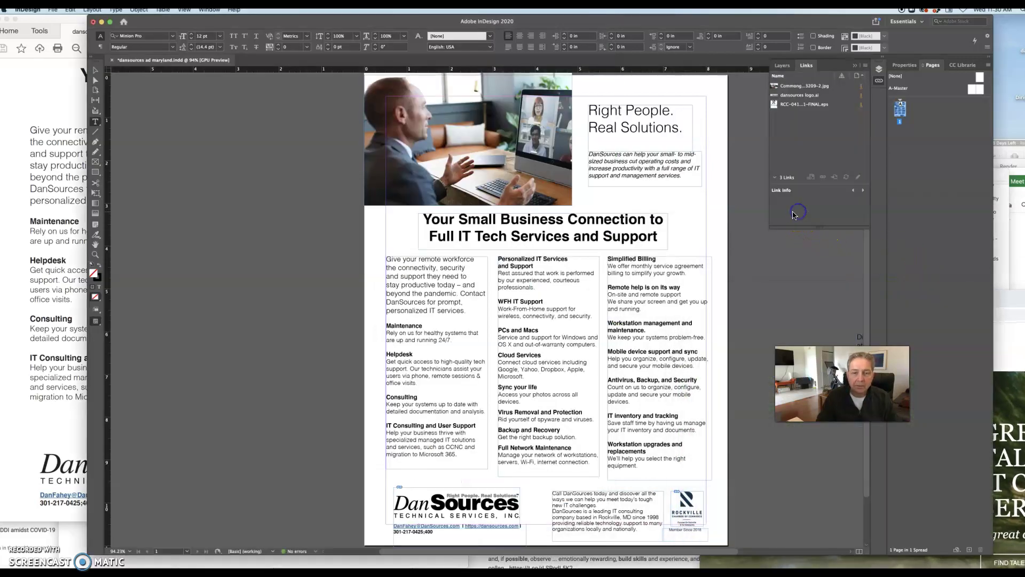